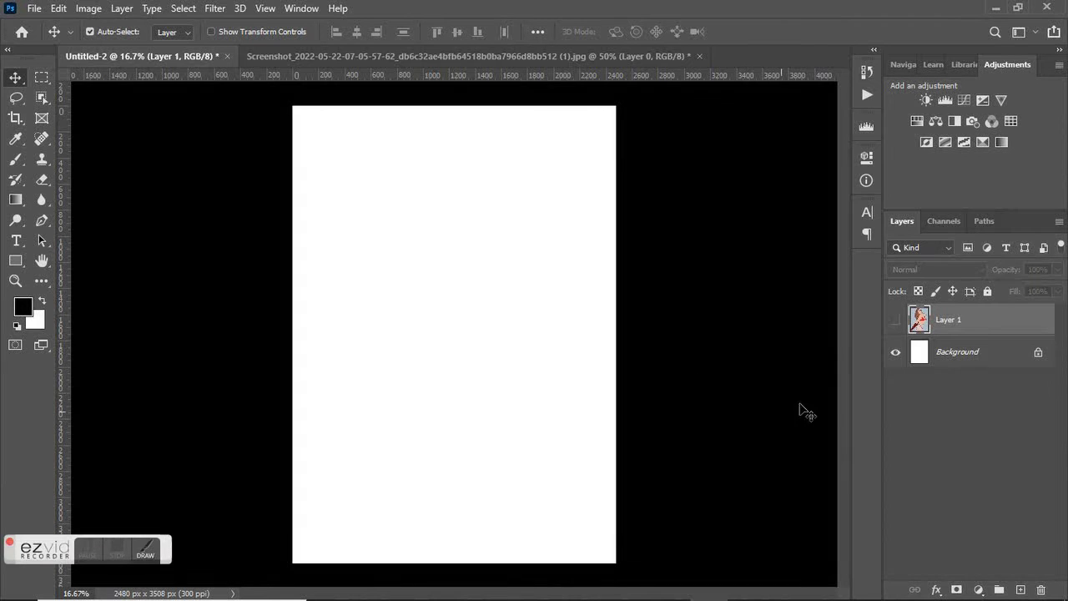
Step: Show Layer 1's illustration and type MARTA at 130 pt on the canvas
click(1019, 586)
key(t)
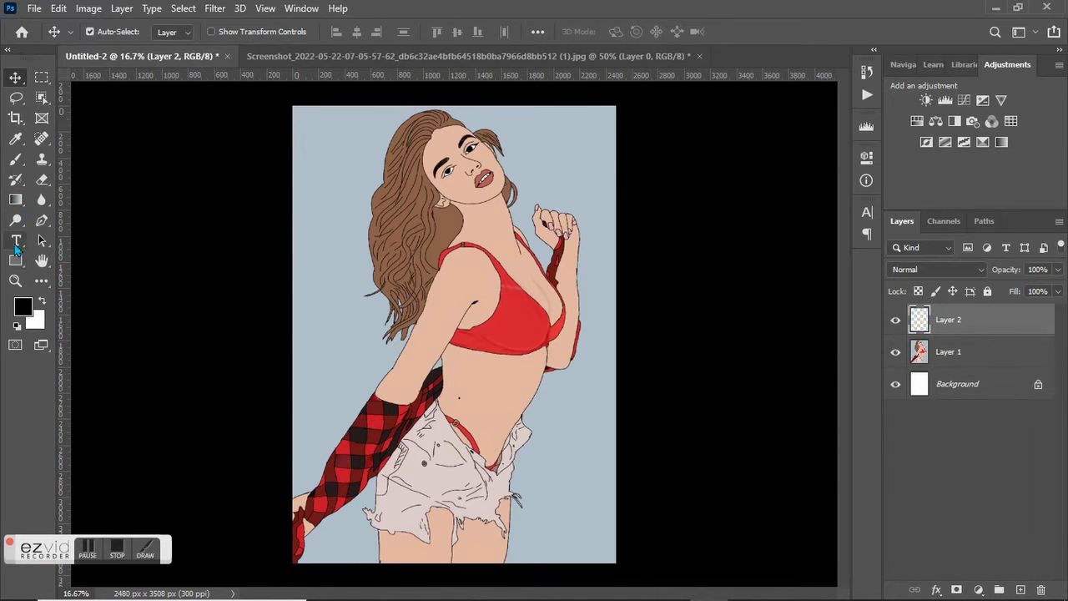
click(440, 251)
text(MARTA)
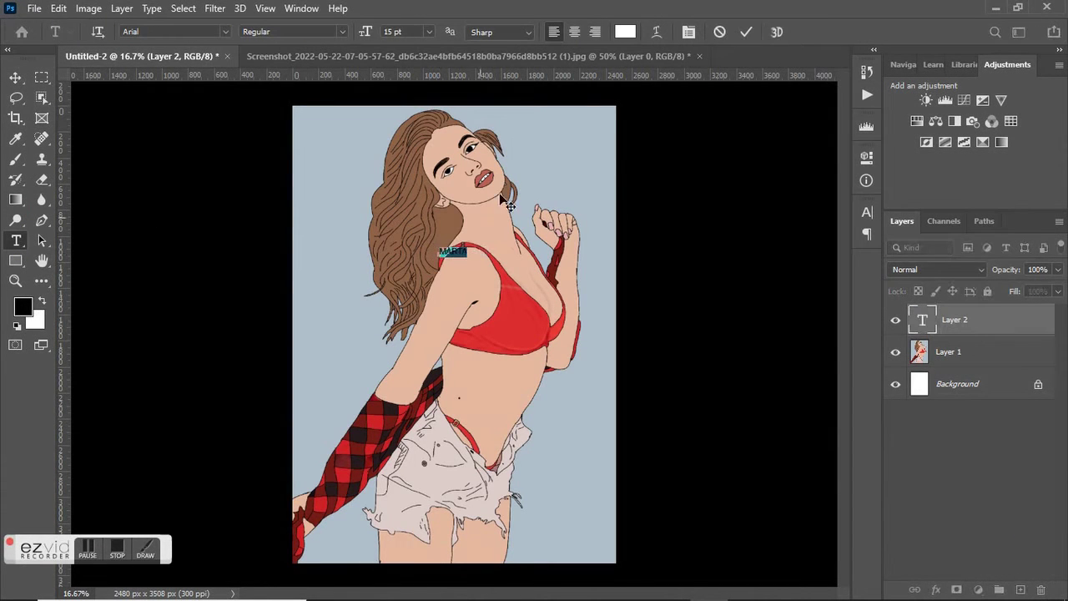
text(130)
key(Return)
Step: Set MARTA in Felix Titling and move it across the woman's shoulders
click(214, 34)
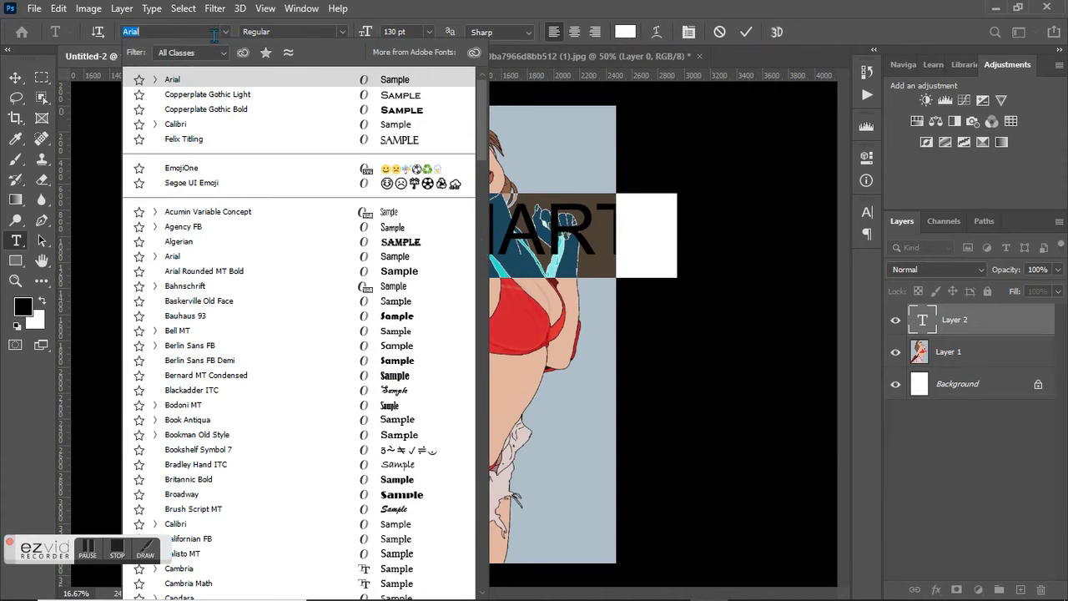
text(Fe)
click(239, 78)
key(ctrl+Return)
key(v)
drag(501, 222, 389, 232)
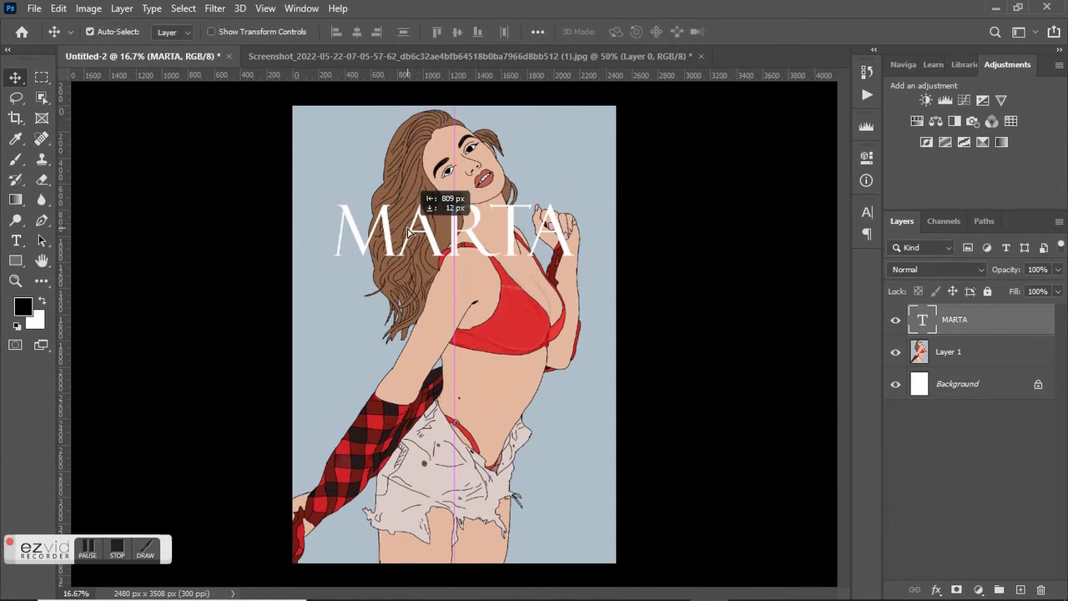
click(16, 240)
Step: Type FIND YOUR BEAUTY below MARTA and size it 25 pt
click(388, 343)
text(FINDY)
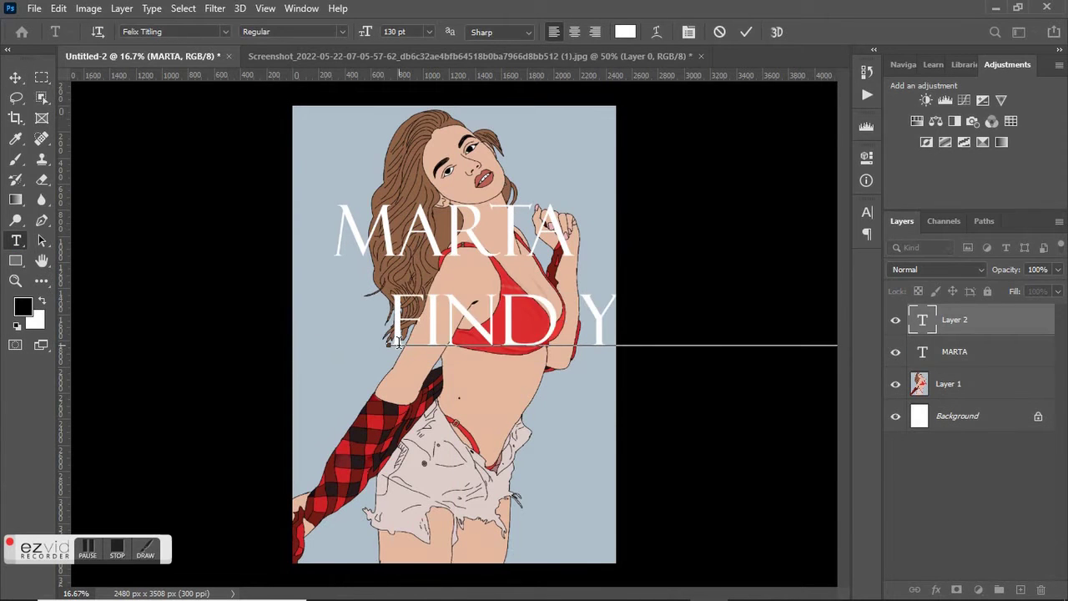
key(ctrl+a)
click(429, 31)
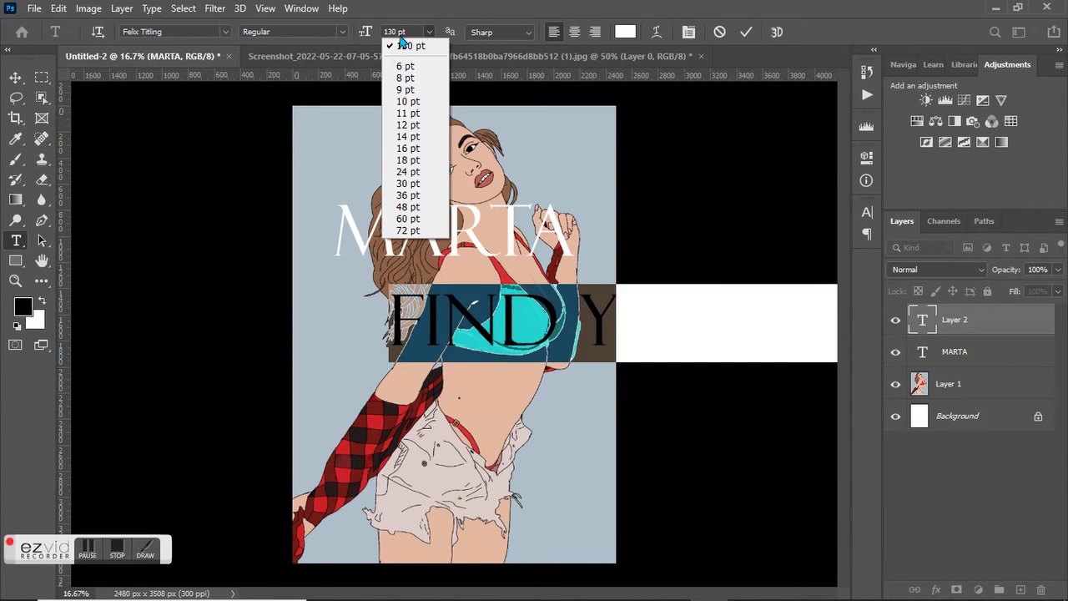
text(25)
key(Return)
Step: Set the tagline in Calibri Light and move it down onto the shorts
click(224, 32)
text(CALI)
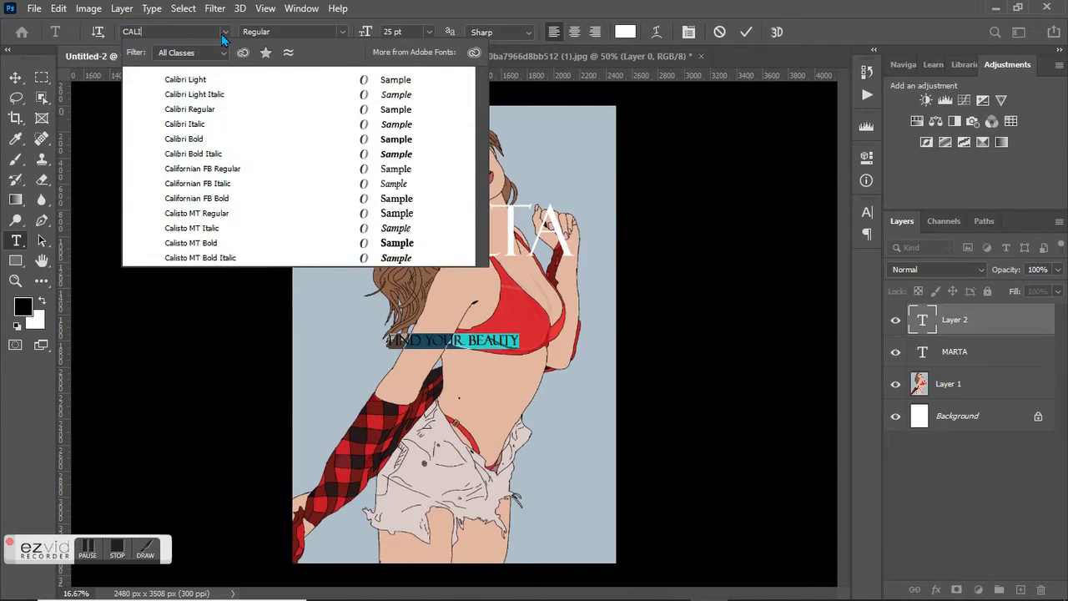
text(B)
click(308, 80)
click(746, 32)
key(v)
drag(471, 325, 461, 455)
key(t)
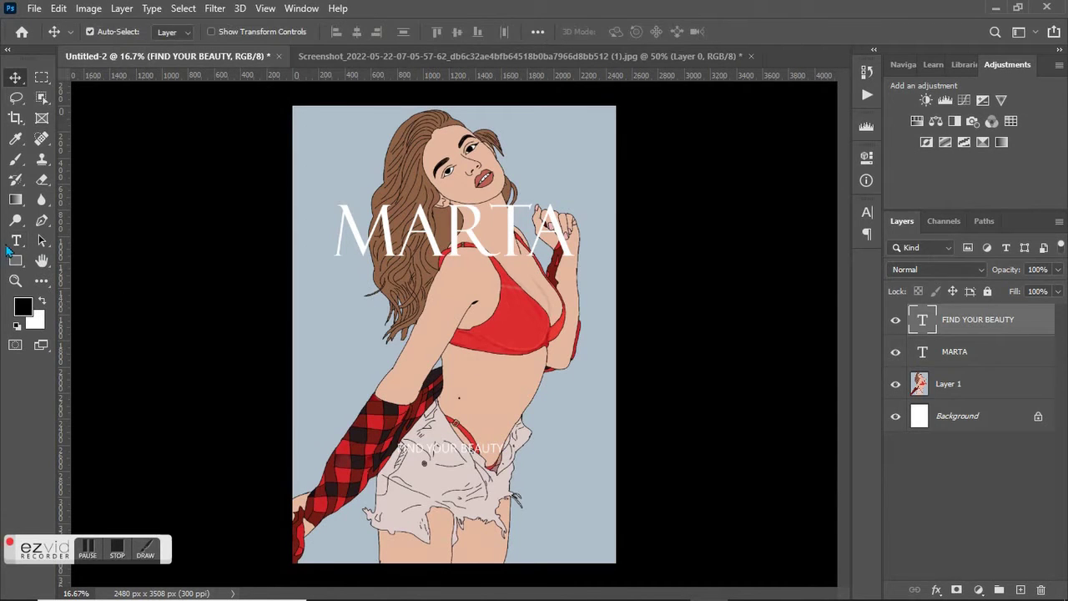
click(448, 367)
Step: Type a 15 pt POSEVERSE label in Copperplate Gothic Bold
text(POSEVERSE)
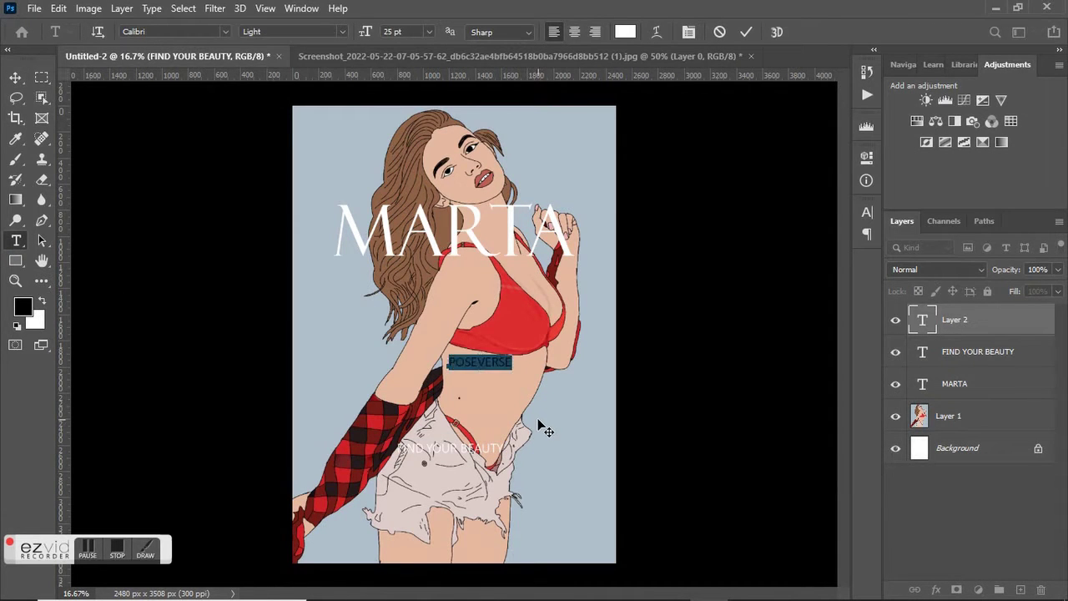
scroll(433, 40, down, 10)
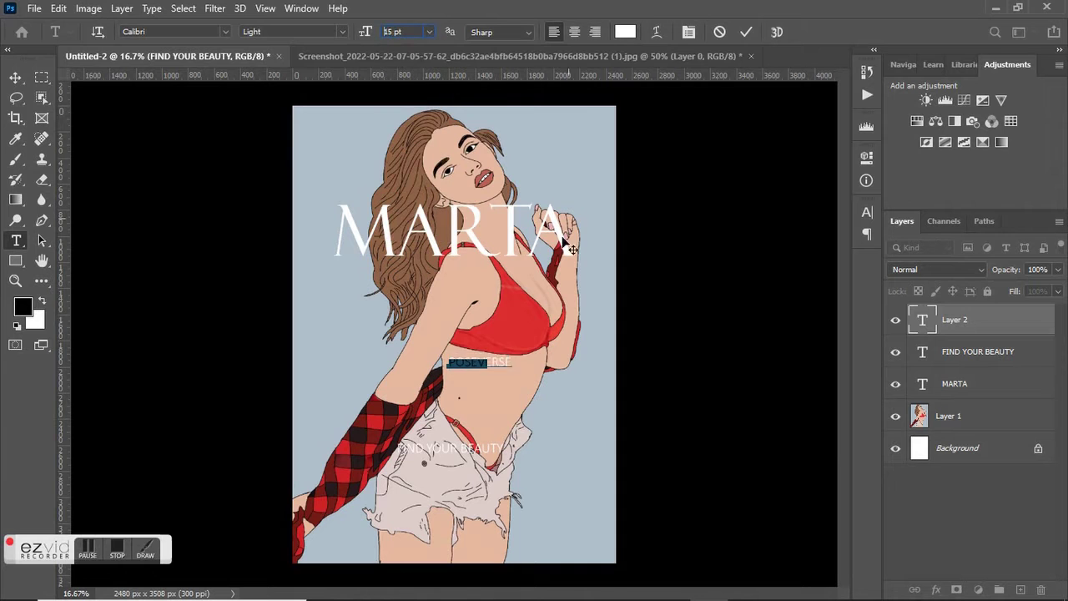
click(222, 32)
text(copperplate)
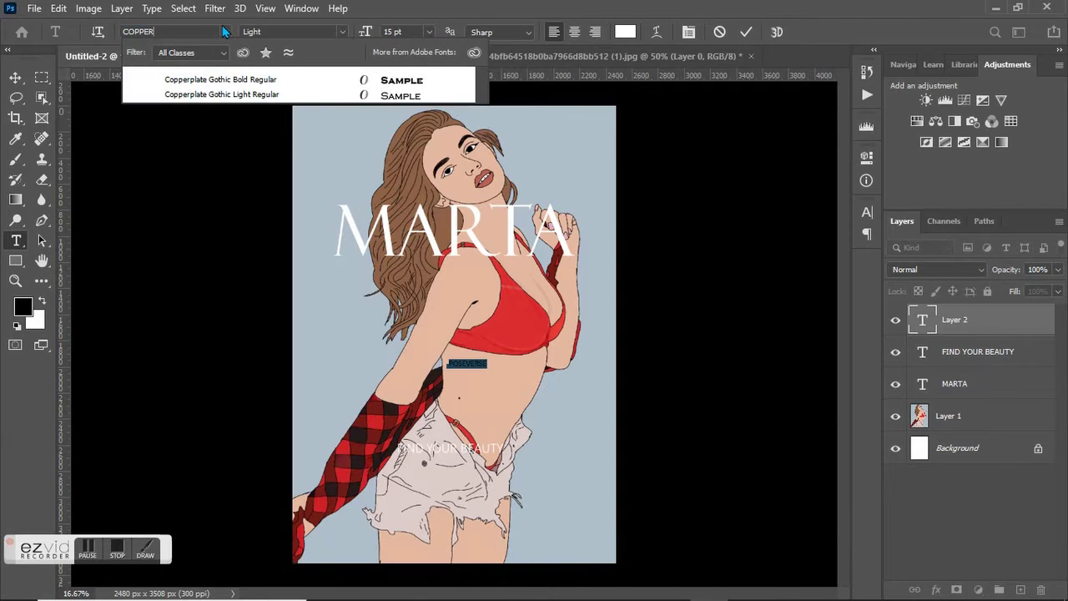
click(279, 90)
click(490, 352)
Step: Make two POSEVERSE copies and space all three evenly in a row
key(v)
mouse_move(489, 352)
mouse_down()
mouse_move(347, 483)
mouse_move(465, 345)
mouse_move(464, 501)
mouse_up()
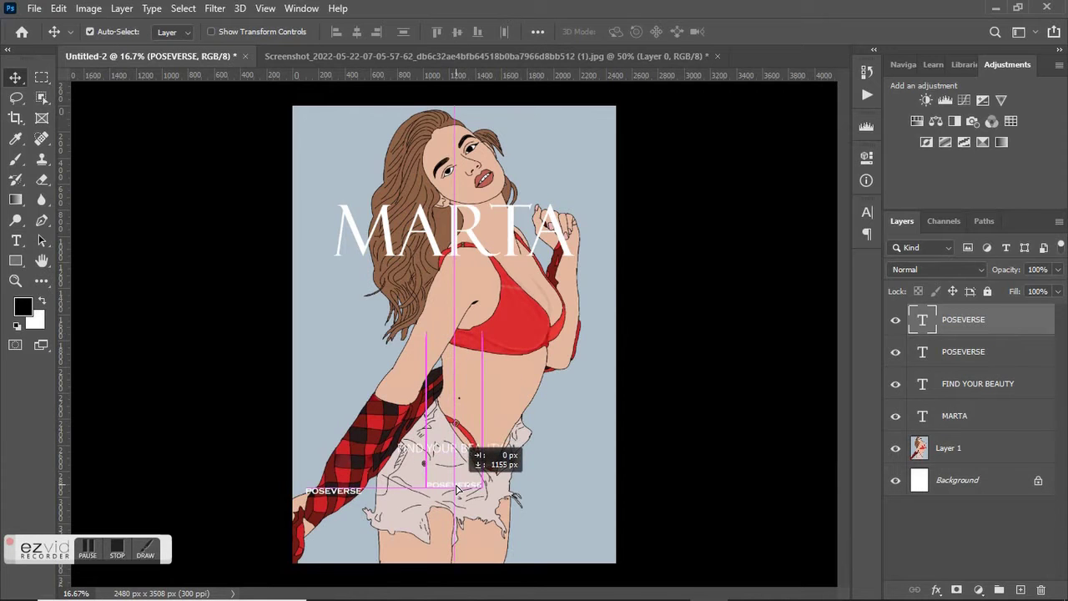
drag(465, 345, 573, 500)
scroll(572, 500, up, 5)
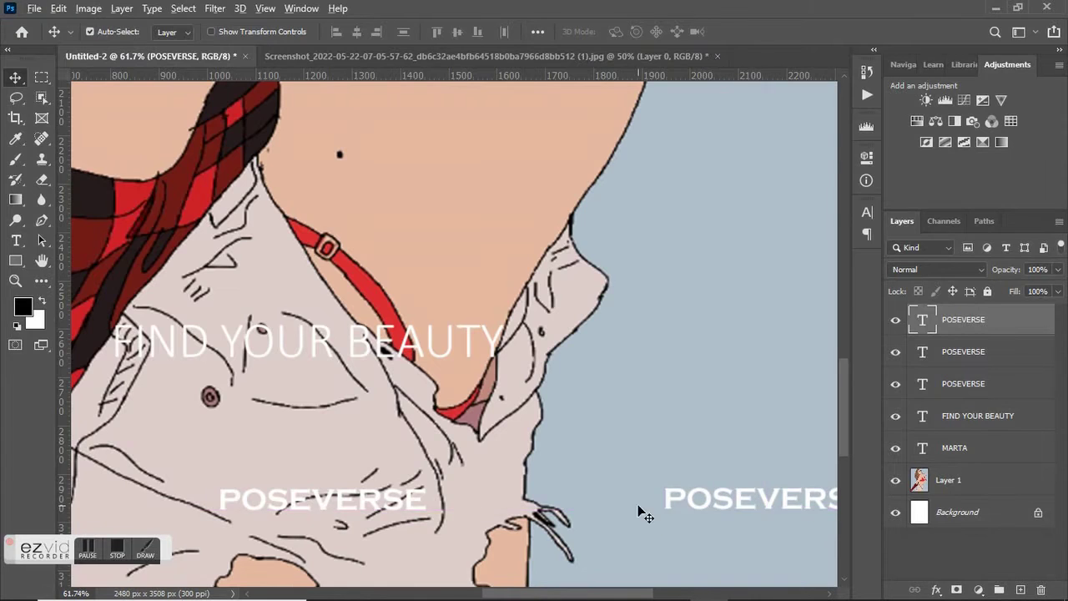
scroll(639, 509, left, 5)
drag(504, 518, 505, 506)
scroll(506, 507, down, 2)
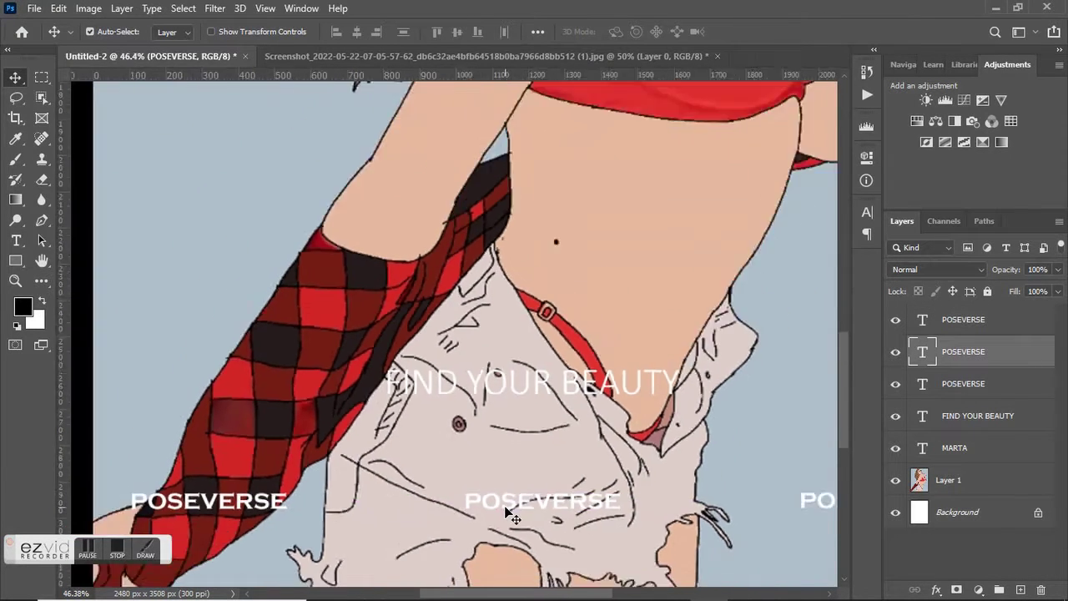
scroll(507, 508, down, 3)
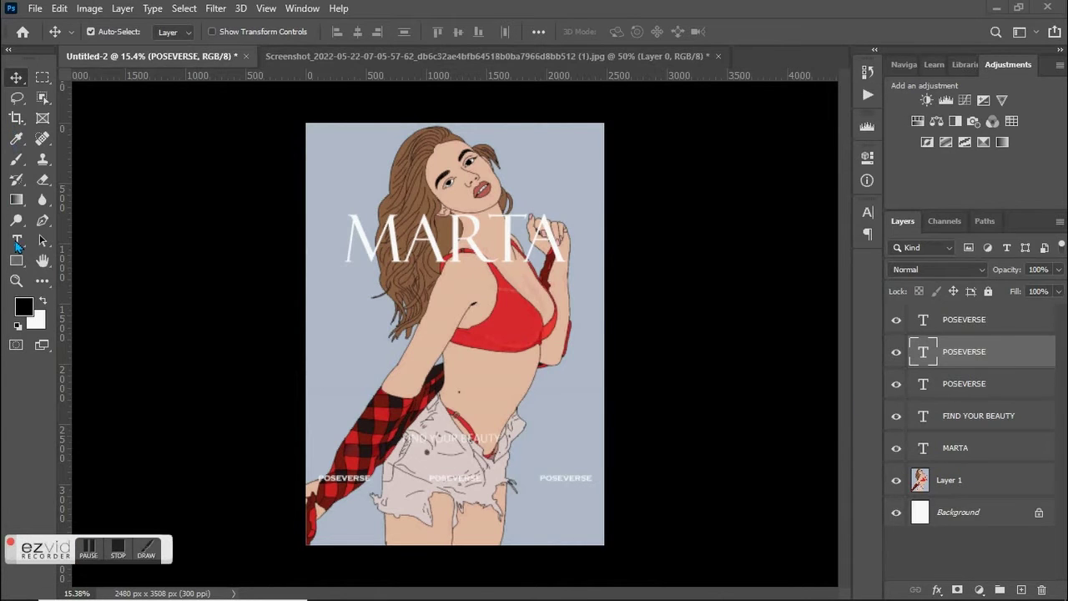
Step: Add a Brightness/Contrast layer over Layer 1 with brightness −51 and contrast 95
click(974, 484)
click(926, 100)
mouse_move(734, 247)
mouse_down()
mouse_move(684, 248)
mouse_move(823, 278)
mouse_up()
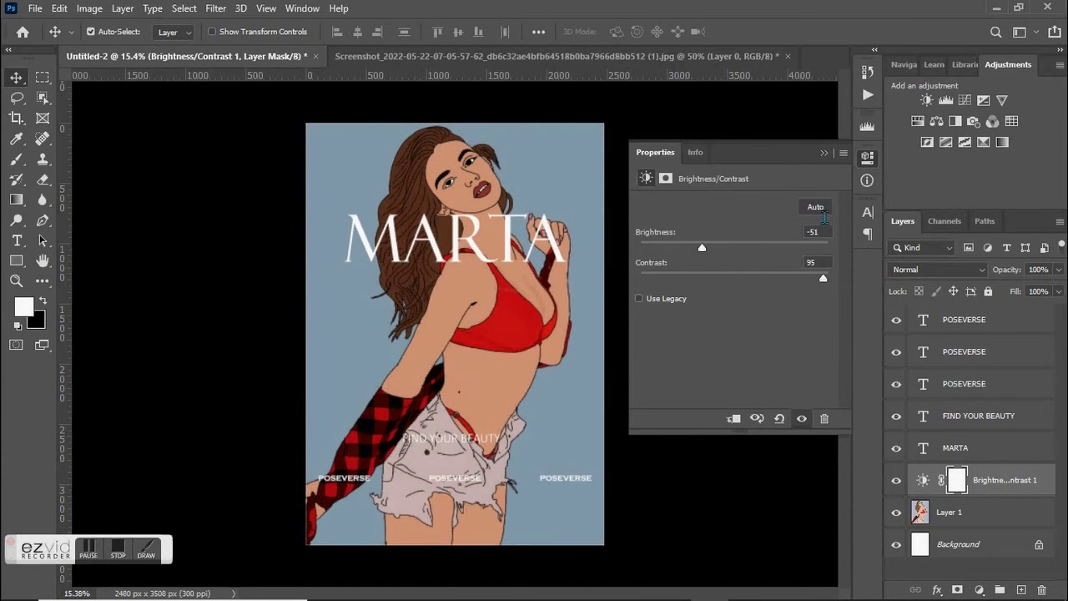
Step: Add an Exposure adjustment layer set to −0.44
click(984, 100)
drag(734, 242, 728, 243)
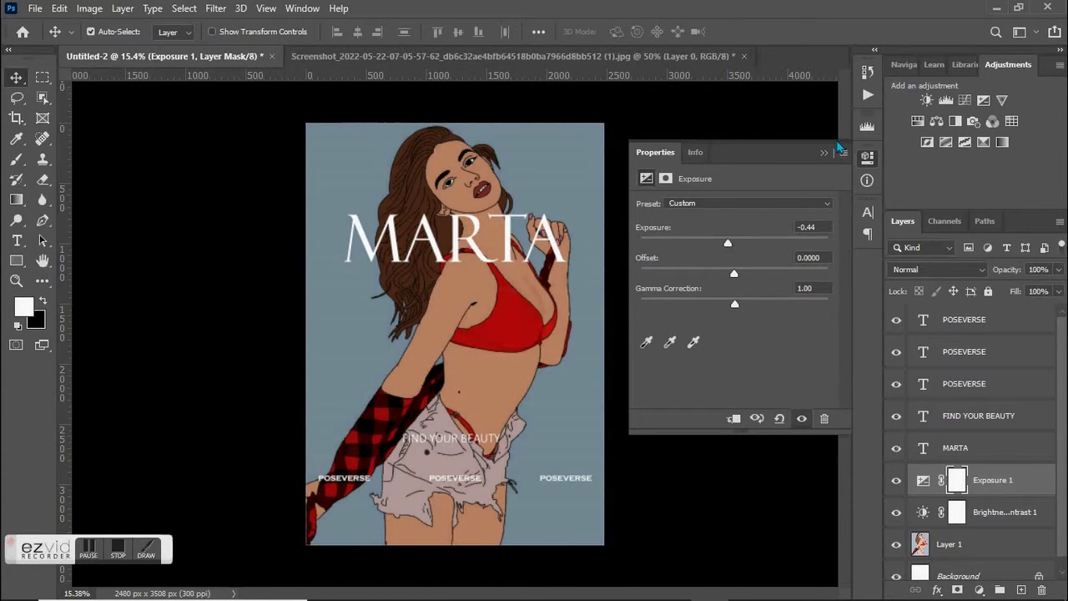
click(834, 149)
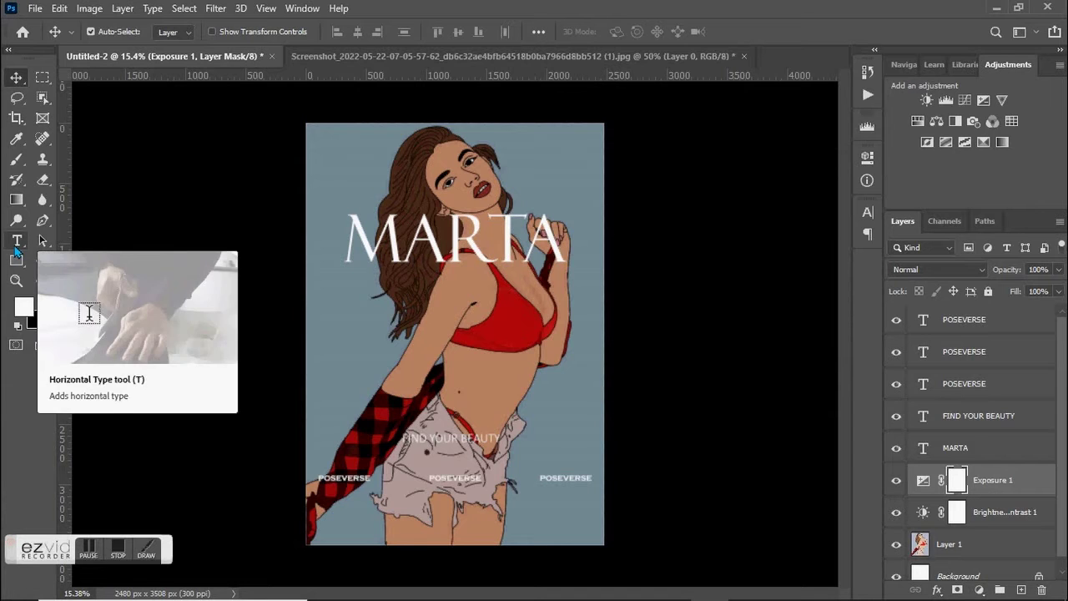
Step: Retype the middle POSEVERSE label as CLOTHING
scroll(458, 480, up, 5)
key(t)
double_click(458, 476)
text(CLOTHING)
Step: Retype the right-hand label as NEW ADD / WITH MARTA on two lines
double_click(833, 461)
text(NEW A)
scroll(799, 469, down, 5)
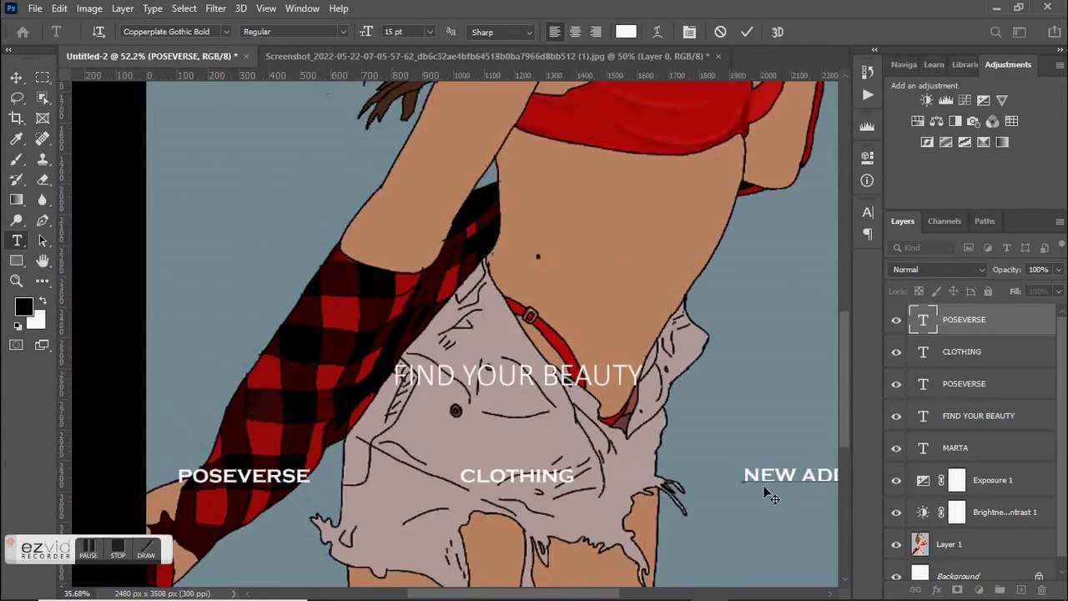
text(MARTA)
key(ctrl+Return)
scroll(433, 557, up, 5)
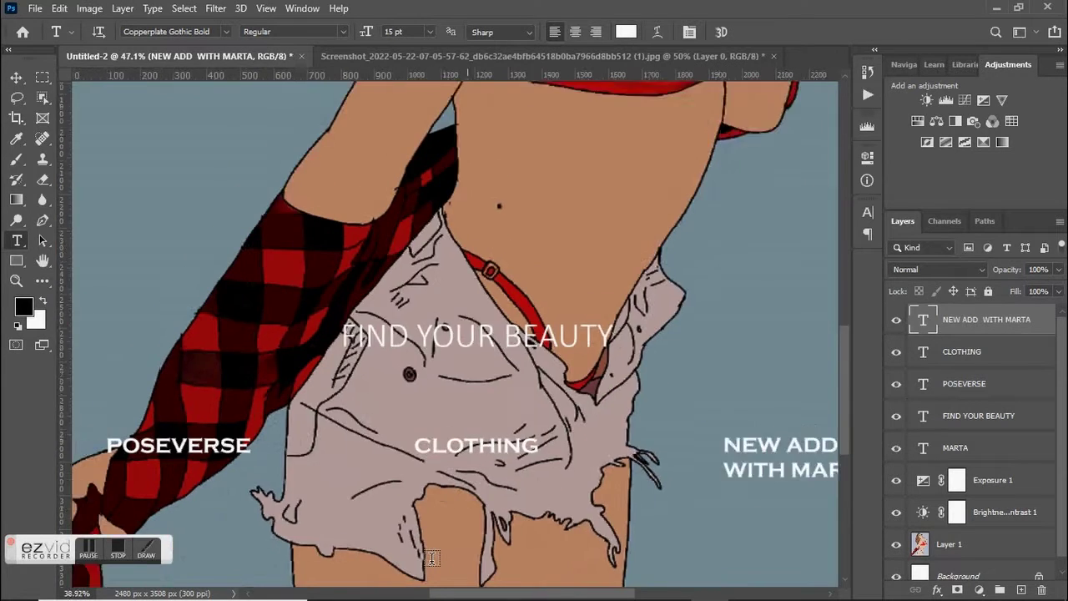
scroll(433, 557, down, 2)
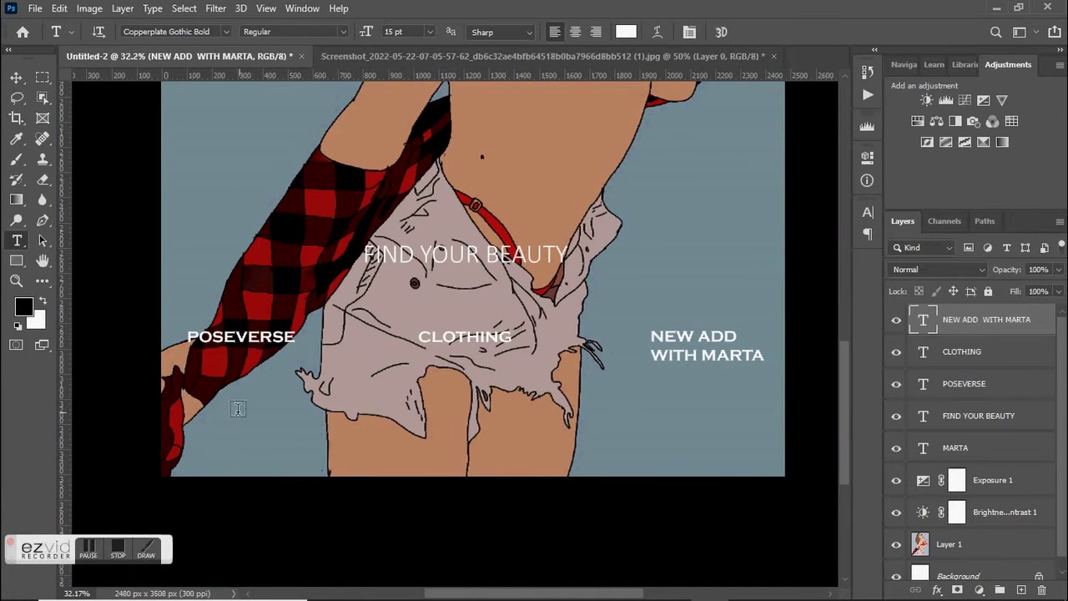
click(214, 420)
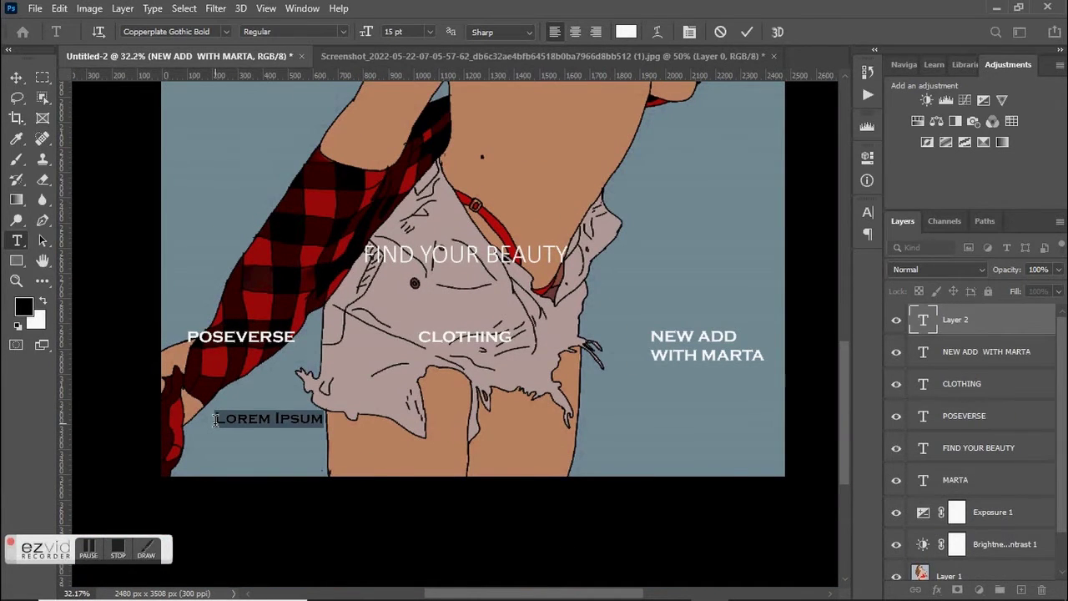
Step: Type 'Pose of a girl defines the figure and the attitude of her.' in 10 pt Copperplate Gothic Light
key(BackSpace)
text(ose of)
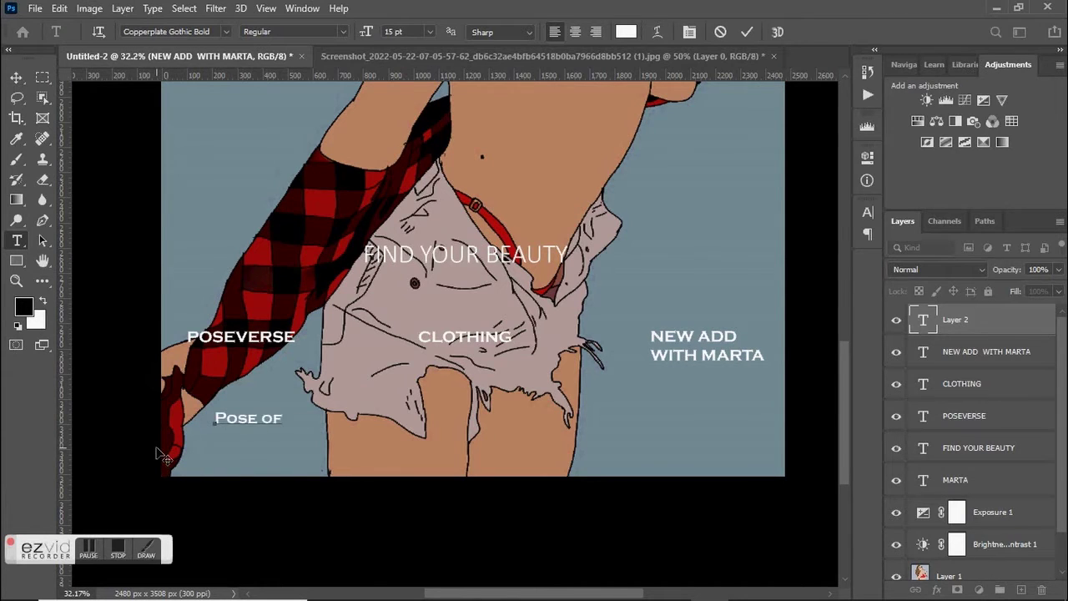
text( a girl defines the figure and the attitude of her.)
key(ctrl+a)
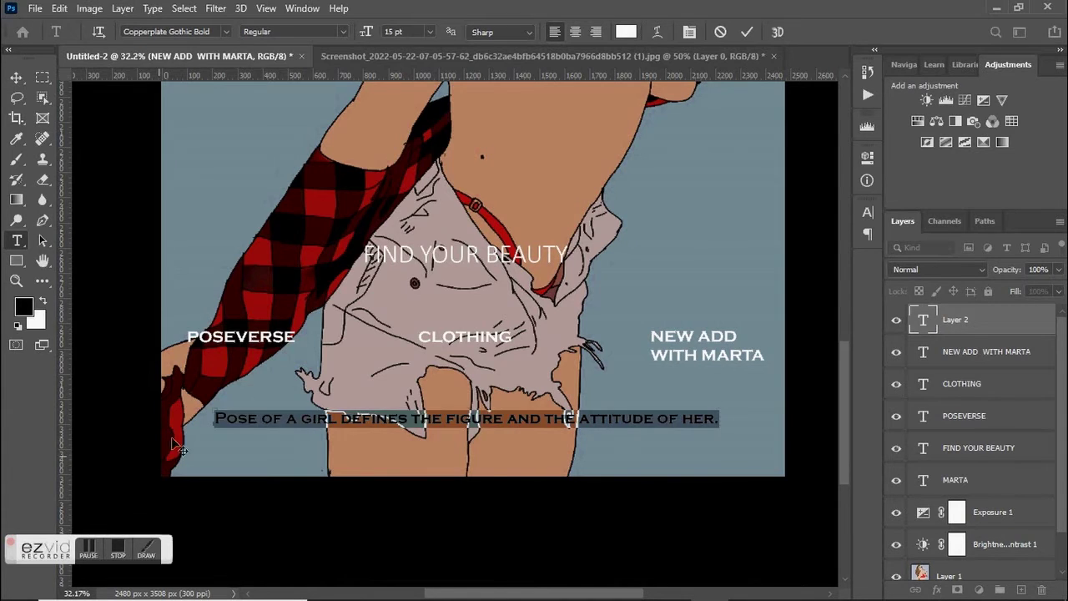
click(226, 32)
click(263, 96)
double_click(392, 32)
text(10)
key(Return)
Step: Break the caption after 'defines' and move it up under POSEVERSE
click(360, 424)
key(Return)
key(Return)
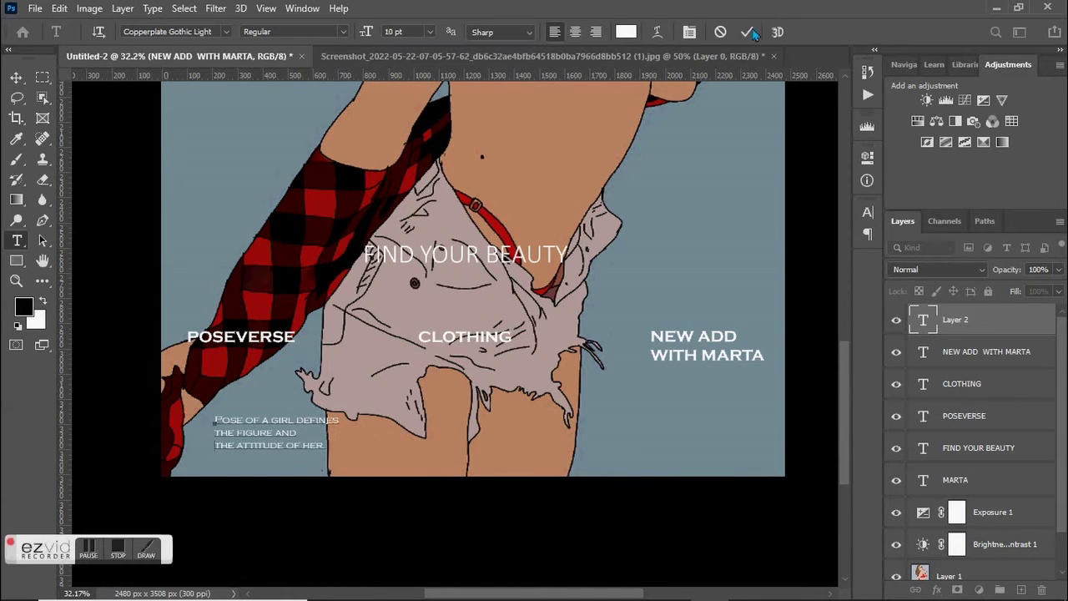
click(747, 32)
key(v)
mouse_move(283, 447)
mouse_down()
mouse_move(256, 391)
mouse_move(264, 410)
mouse_up()
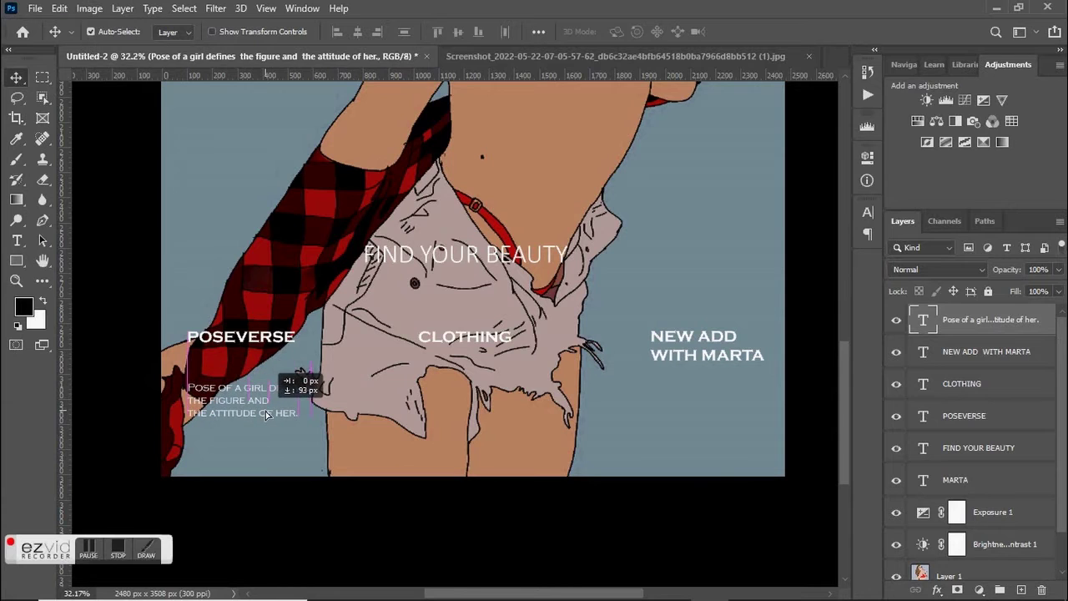
Step: Copy the caption under CLOTHING and edit it into the Short clothes caption
drag(242, 409, 465, 409)
key(t)
click(525, 403)
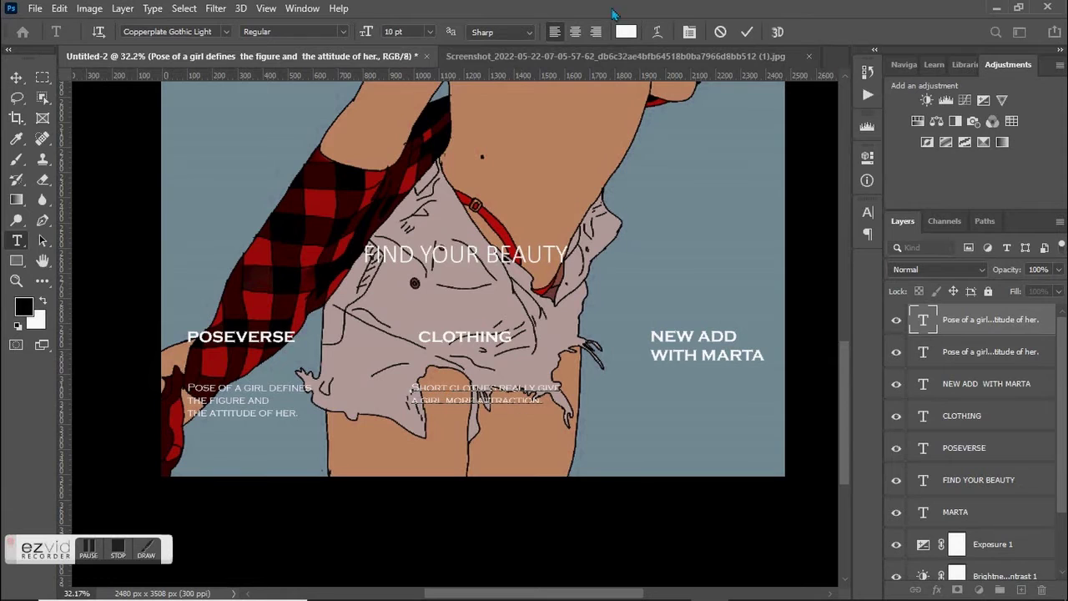
key(Escape)
key(v)
ctrl+shift+click(279, 415)
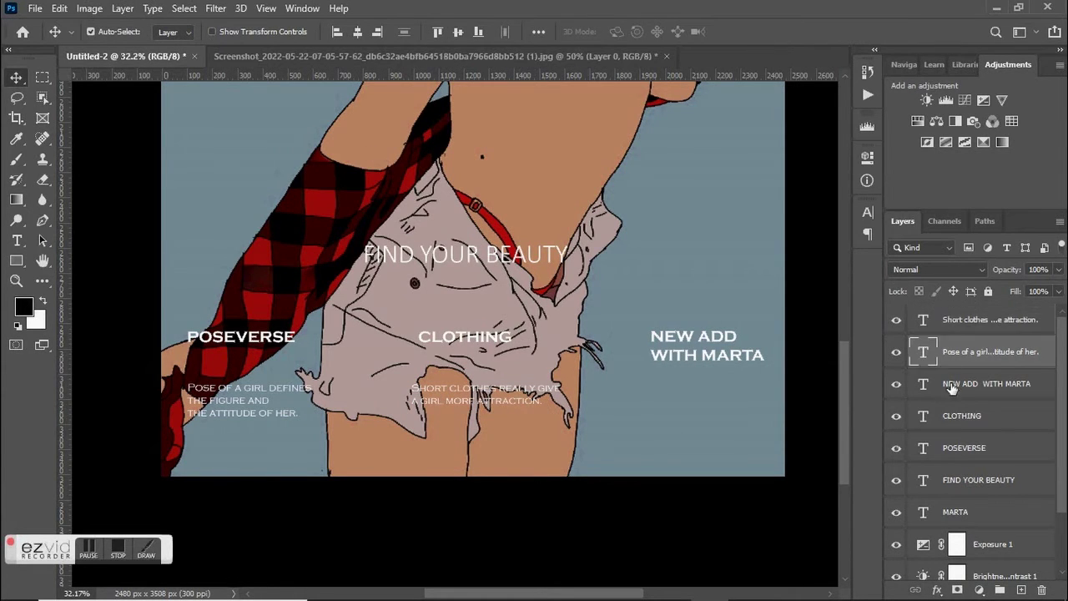
Step: Copy the Short clothes caption under NEW ADD WITH MARTA and retype it as a pose description
click(966, 327)
drag(479, 400, 700, 399)
double_click(664, 395)
text(A pose in short with)
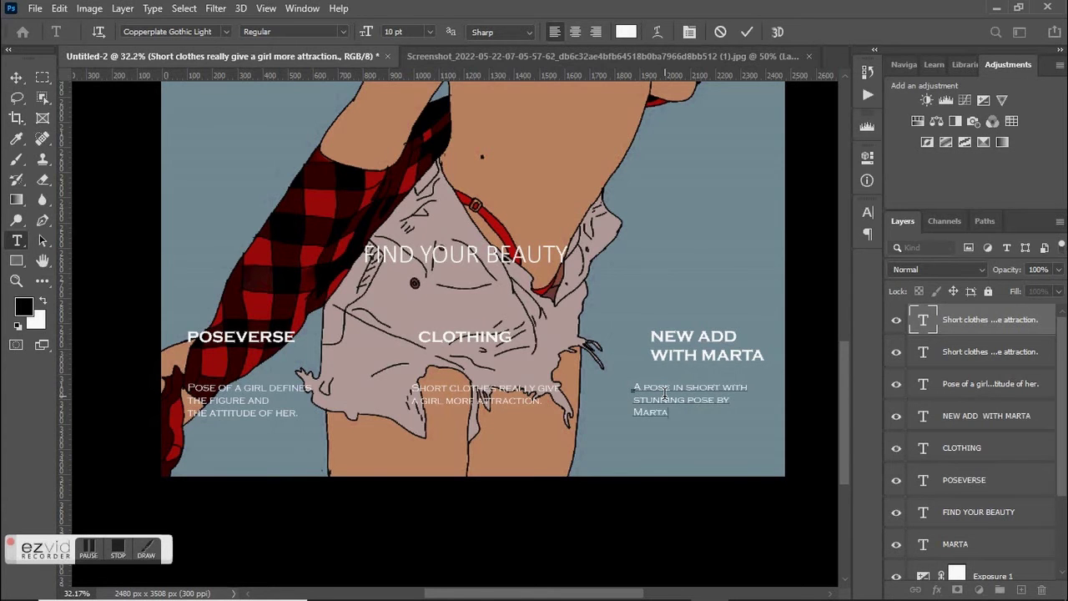
scroll(544, 412, up, 5)
key(ctrl+Return)
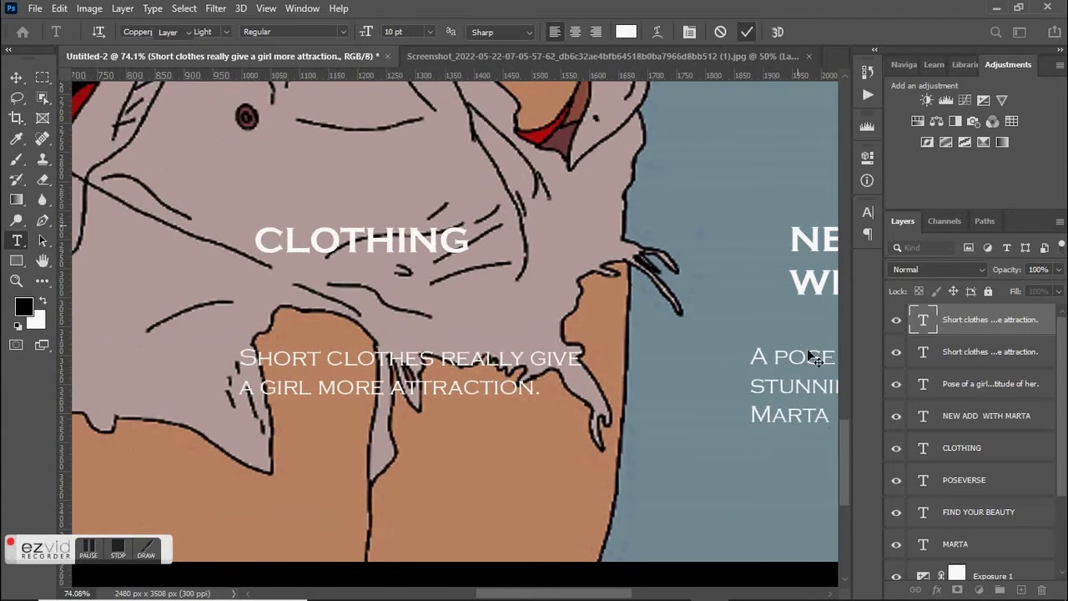
drag(796, 398, 796, 396)
scroll(796, 396, down, 6)
Step: Keep Sharp anti-aliasing on the Pose of a girl caption
double_click(342, 413)
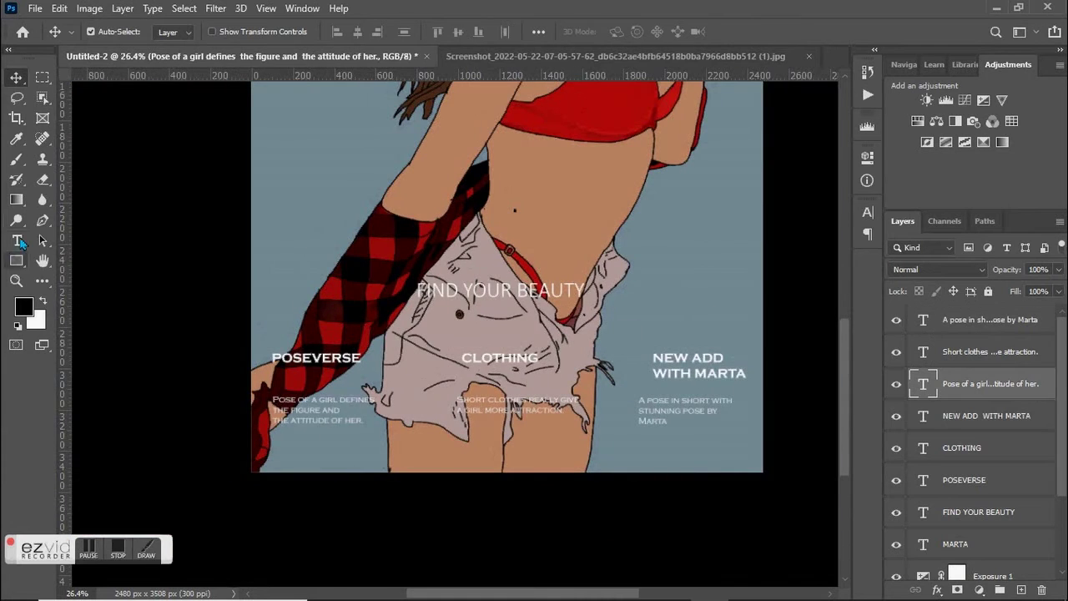
click(486, 37)
click(551, 123)
key(ctrl+Return)
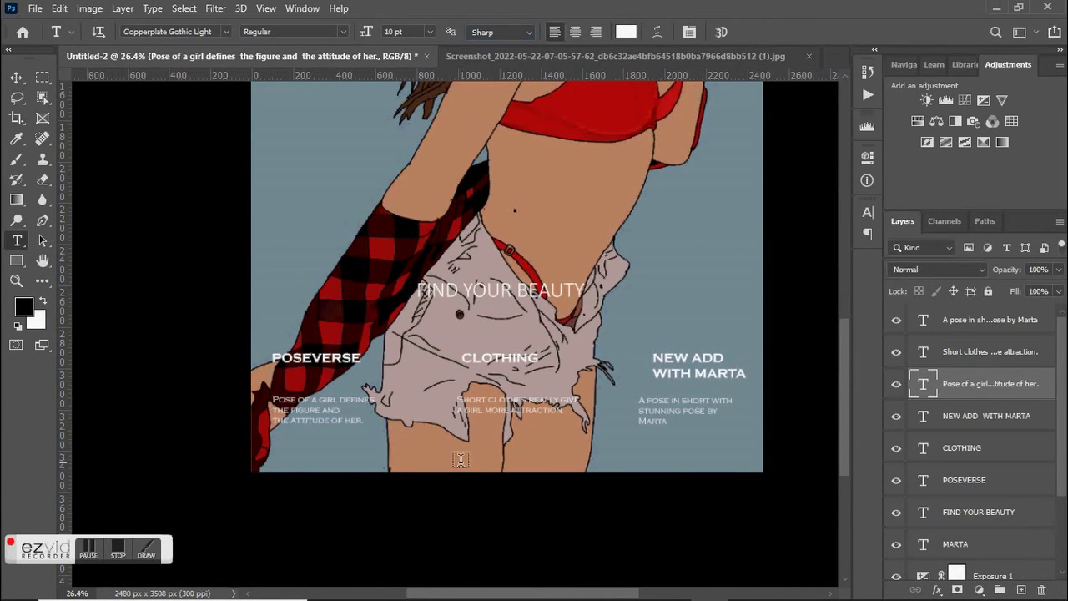
scroll(1016, 470, down, 3)
Step: Add another Brightness/Contrast adjustment over Layer 1 with lowered brightness
click(949, 532)
key(ctrl+0)
click(926, 99)
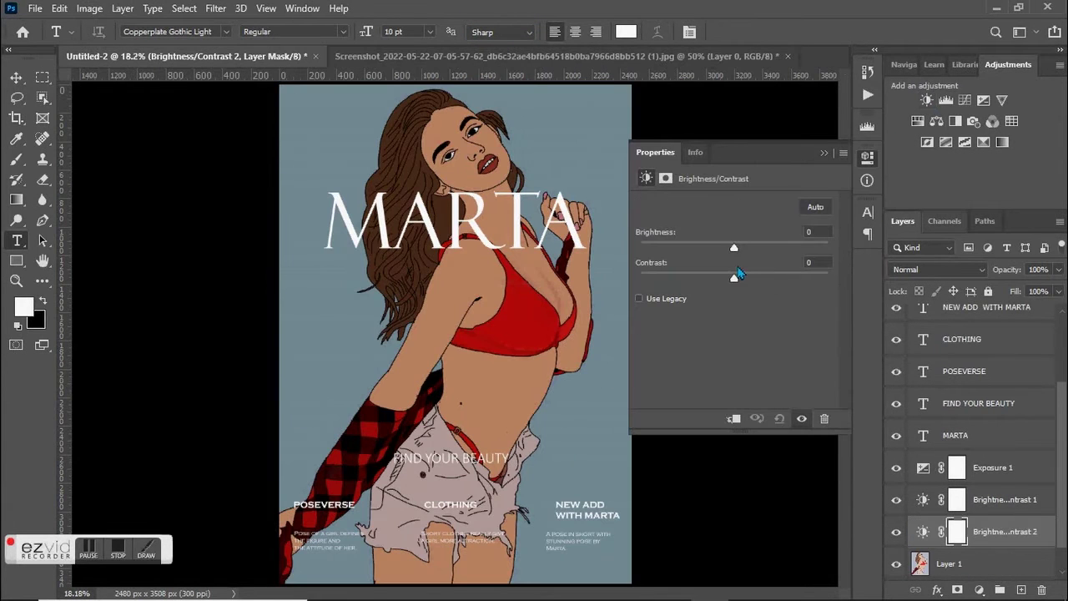
drag(734, 248, 722, 250)
click(824, 154)
Step: Start a 15 pt vertical text box at the left edge
right_click(16, 240)
click(92, 254)
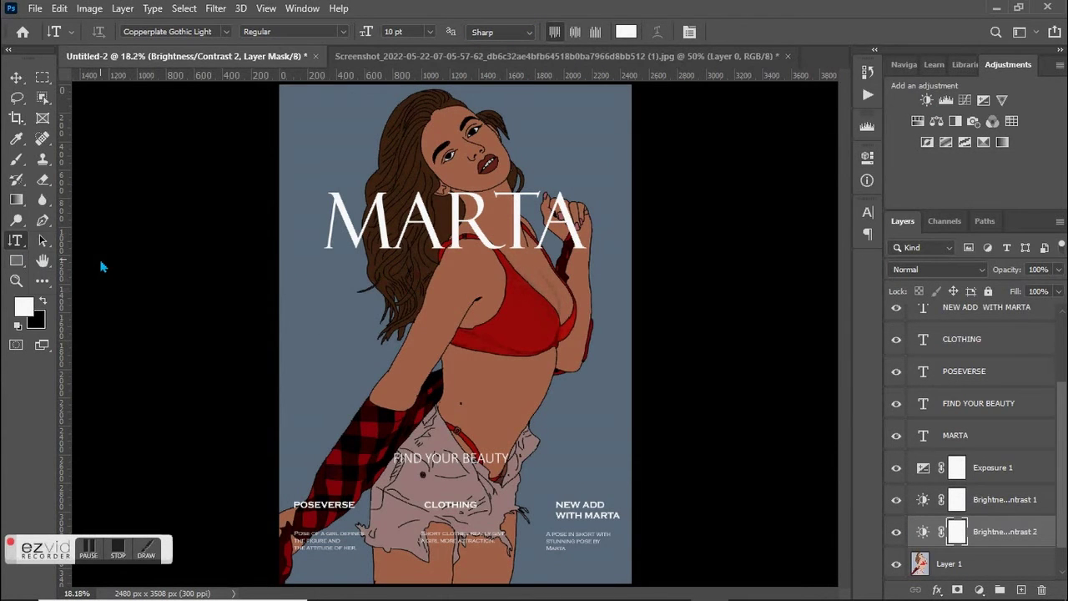
click(327, 325)
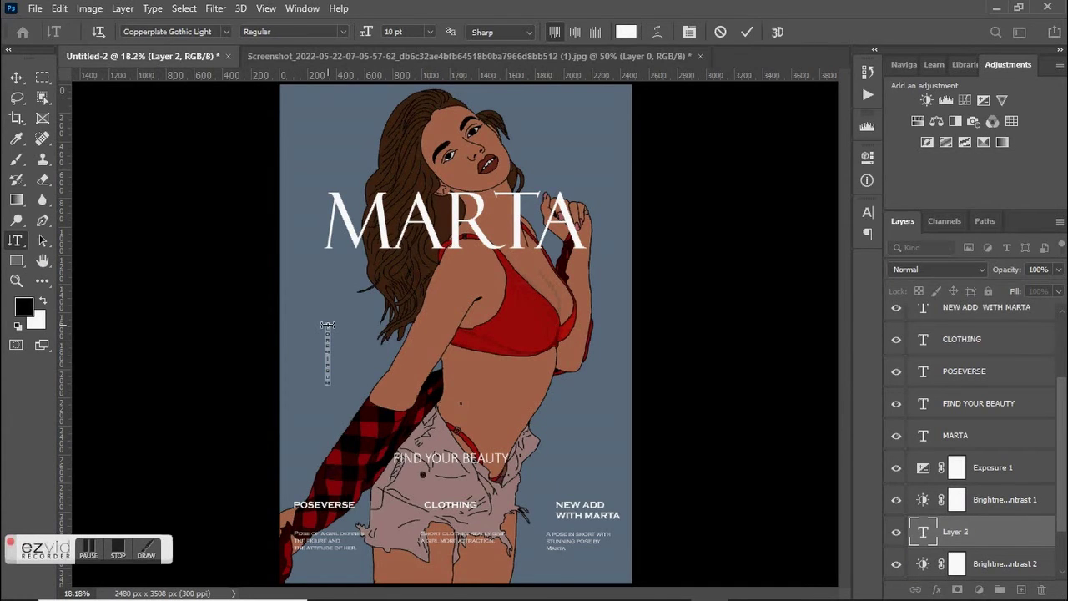
key(BackSpace)
key(Return)
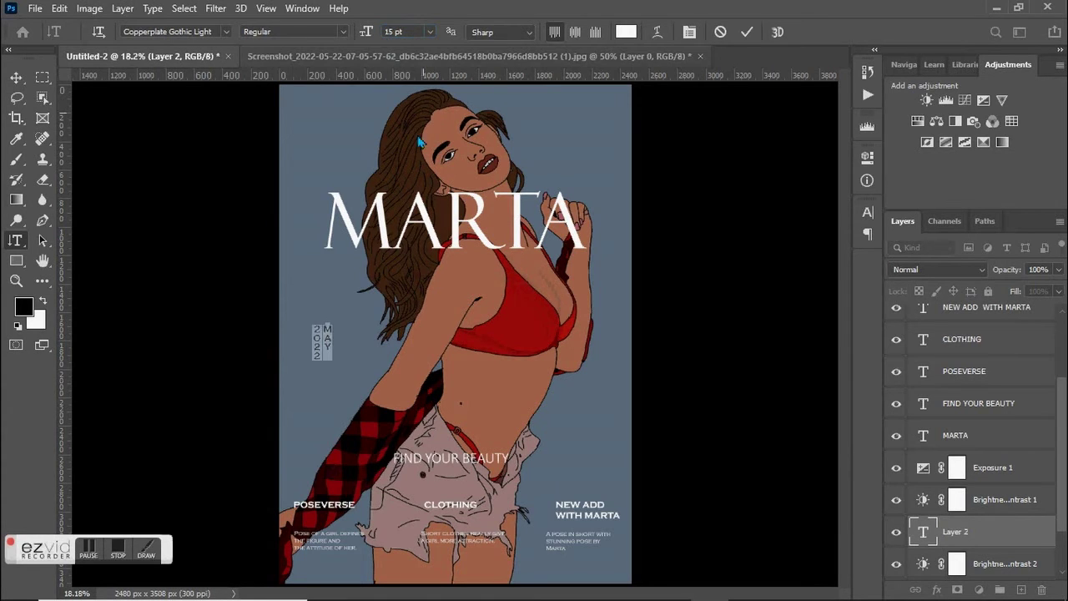
Step: Type MAY 2022 at the left and rotate it to read vertically
click(330, 338)
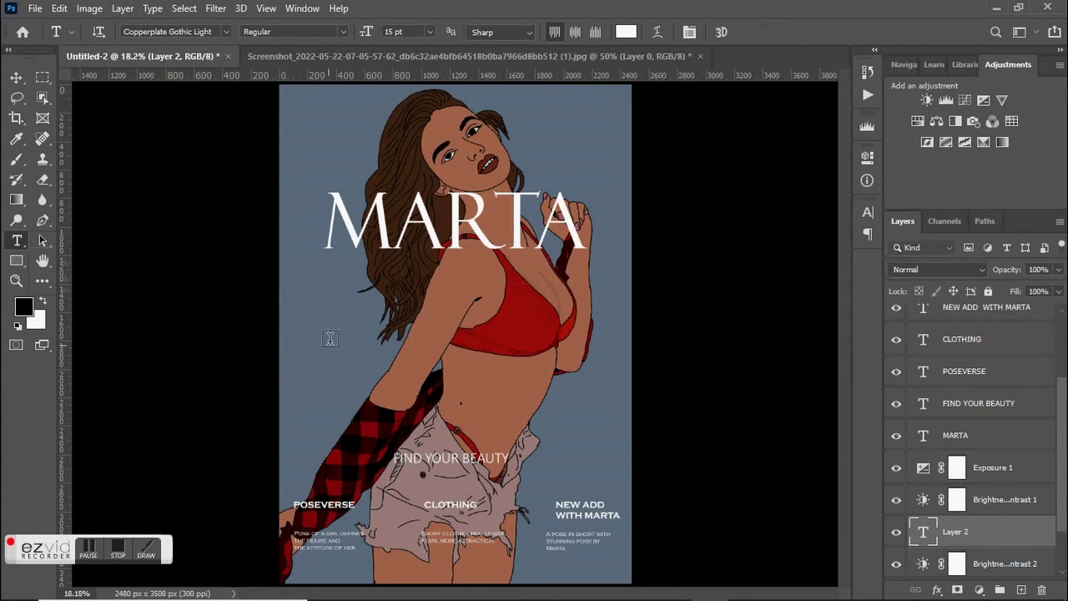
text(MAY)
key(Return)
text(2022)
click(748, 31)
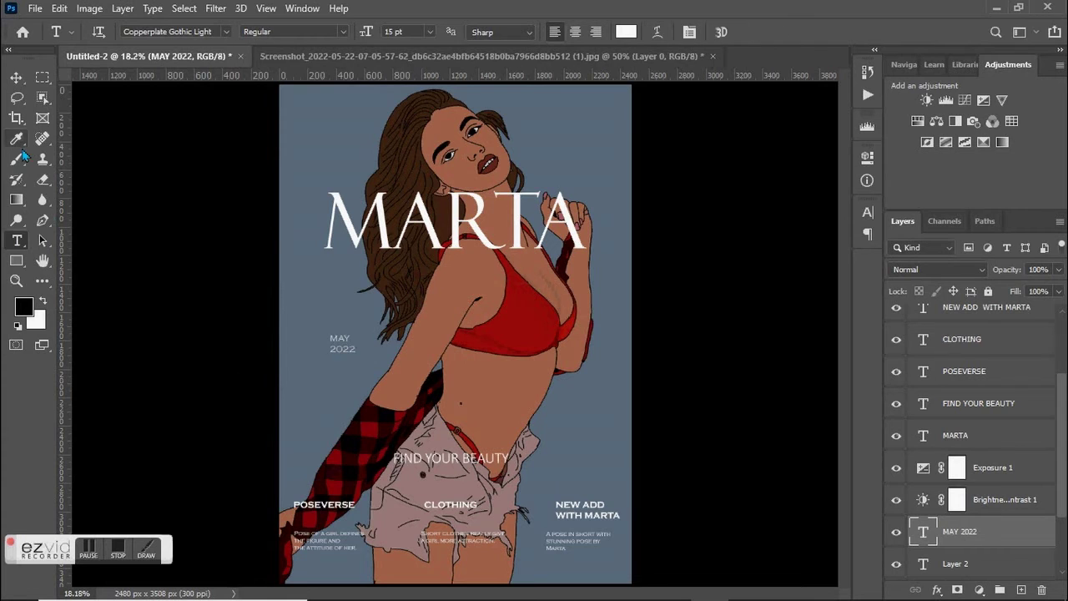
key(ctrl+t)
mouse_move(334, 284)
mouse_down()
mouse_move(279, 350)
mouse_move(303, 356)
mouse_move(304, 296)
mouse_up()
key(Return)
Step: Make an ISSUE 1 label and copy it toward the right edge for rotating
key(t)
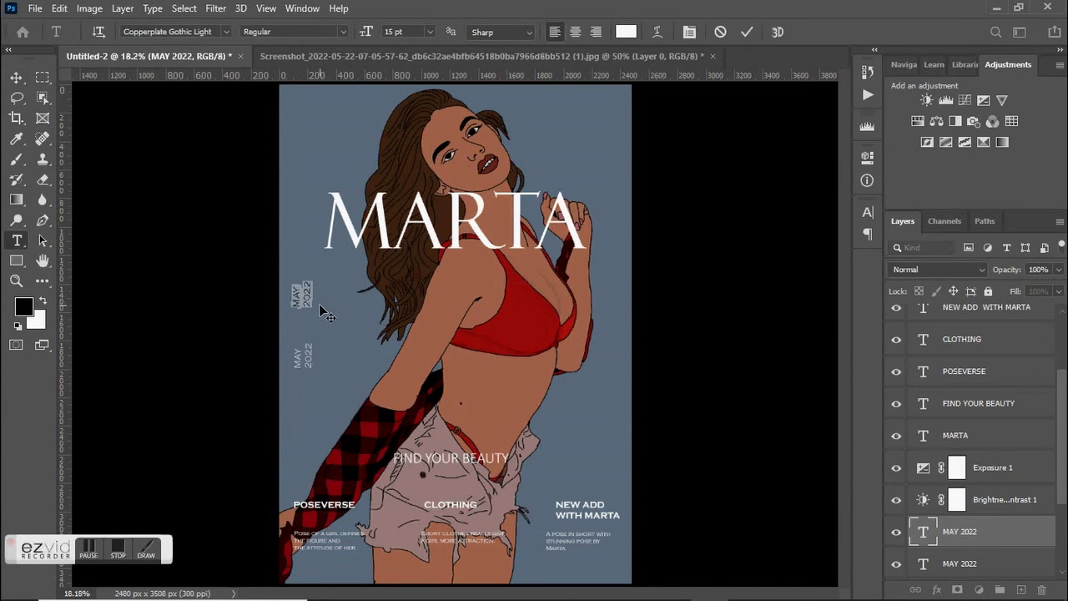
text(ISSUE 1)
key(ctrl+Return)
key(v)
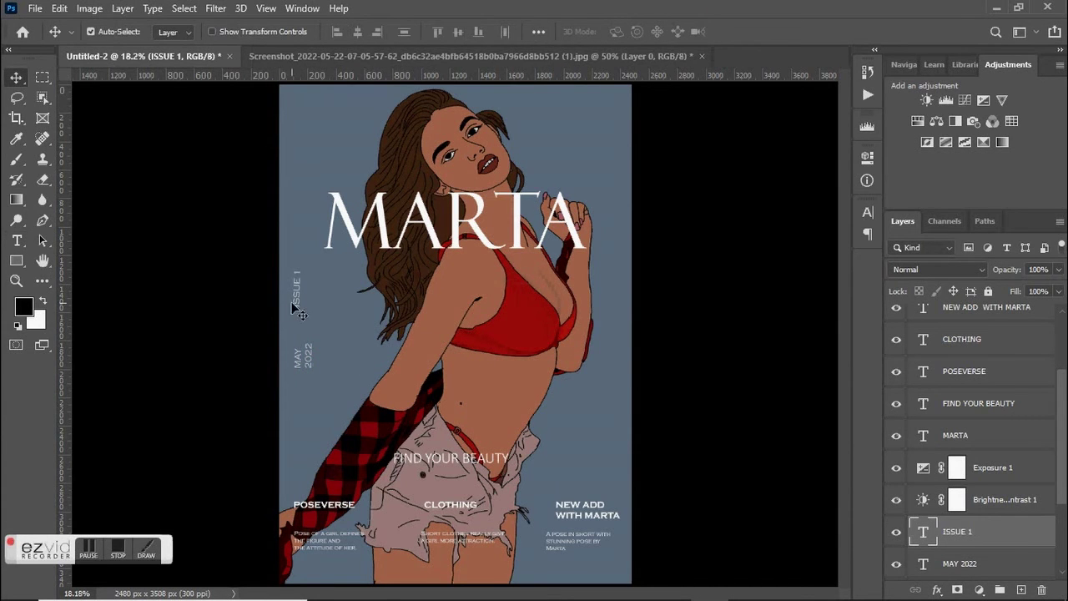
mouse_move(304, 299)
mouse_down()
mouse_move(523, 325)
mouse_move(501, 310)
mouse_move(616, 363)
mouse_up()
key(ctrl+t)
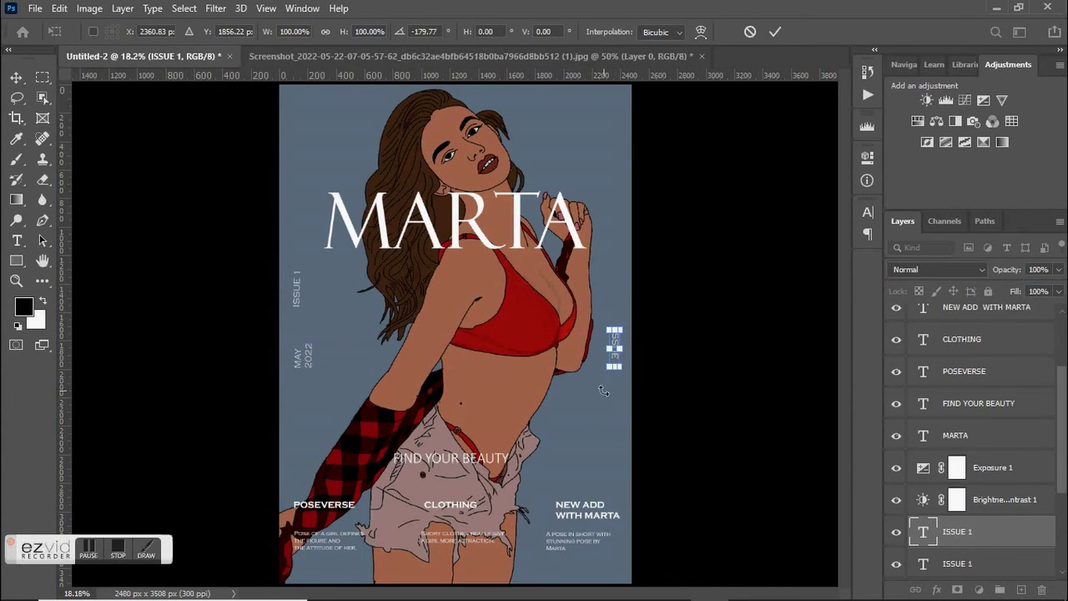
Step: Retype the right-edge copy as the editable-cover credit and move it up beside the title
click(775, 32)
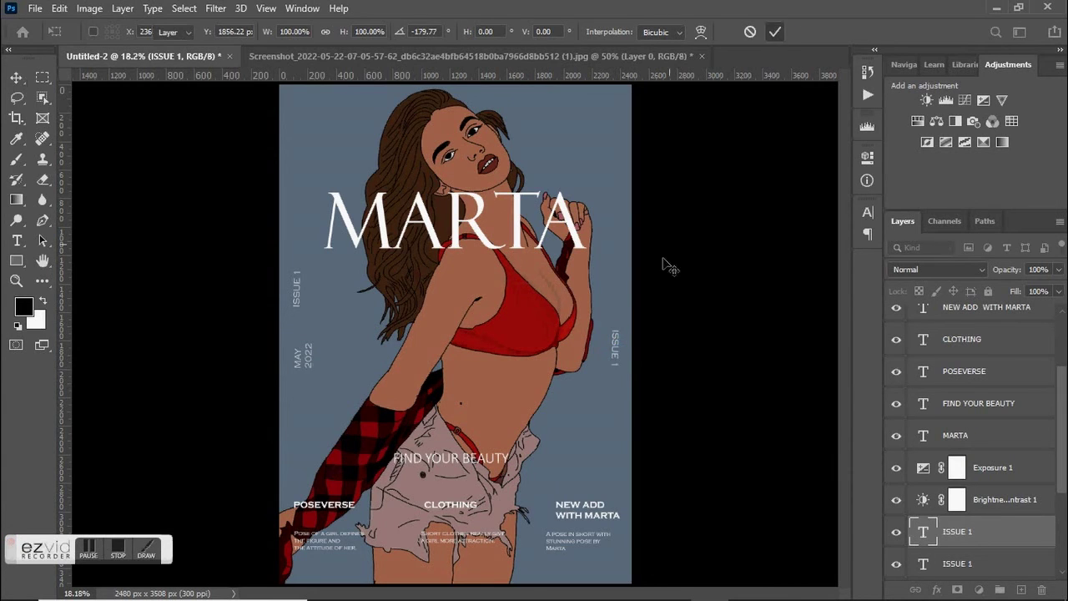
click(615, 342)
text(VOL 1)
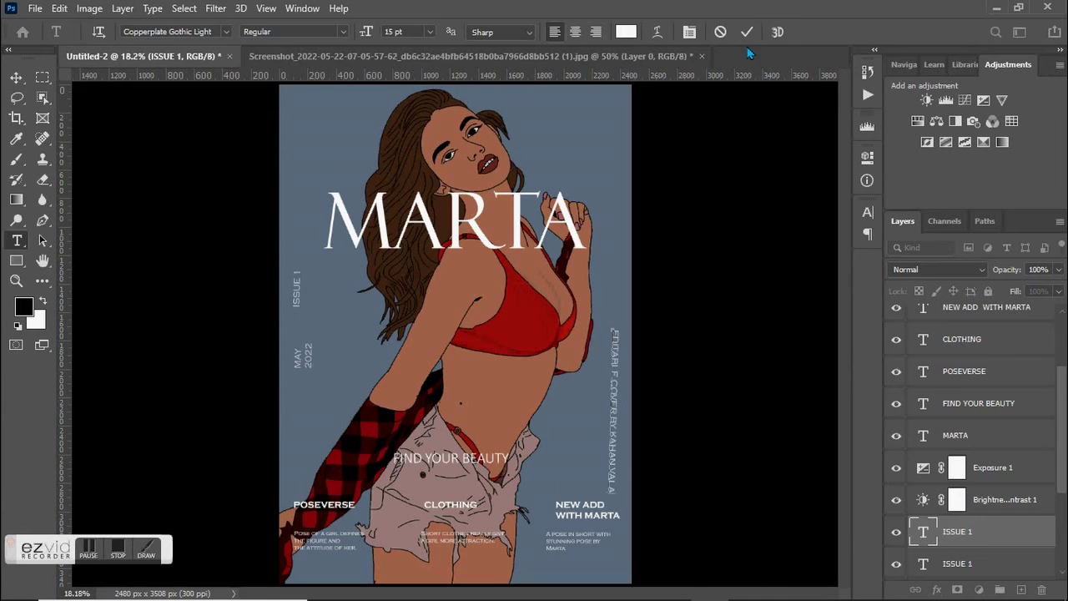
click(746, 32)
key(v)
drag(618, 431, 619, 309)
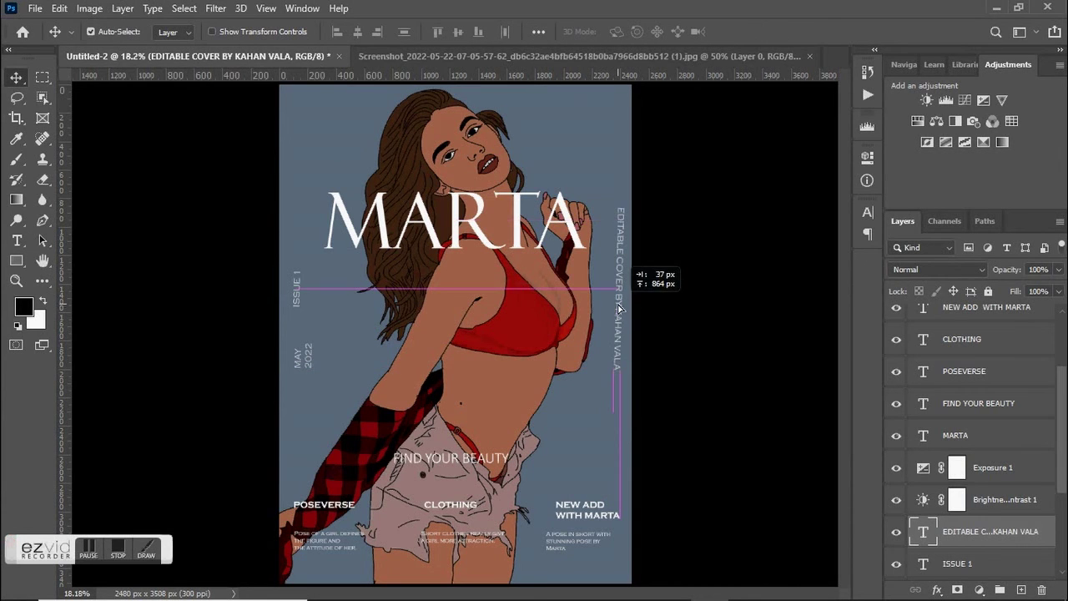
Step: Rotate the credit text to exactly 180°
key(ctrl+t)
mouse_move(636, 371)
mouse_down()
mouse_move(635, 200)
mouse_move(621, 200)
mouse_up()
click(421, 31)
text(180)
key(Return)
key(Return)
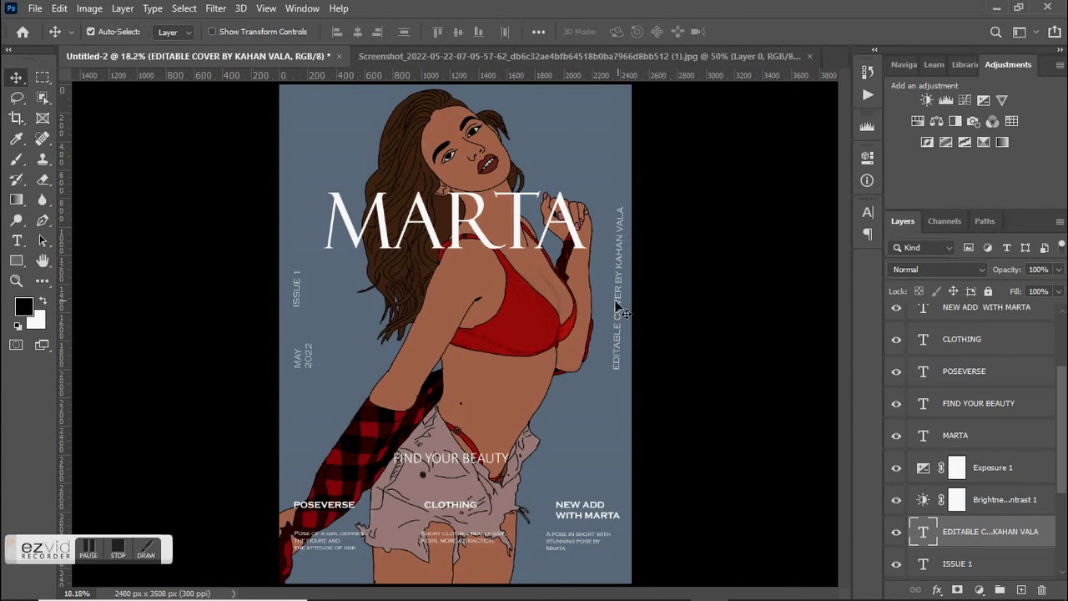
Step: Straighten and position the credit text, keeping it white
key(ctrl+t)
mouse_move(618, 335)
mouse_down()
mouse_move(619, 349)
mouse_move(618, 336)
mouse_up()
scroll(602, 336, up, 5)
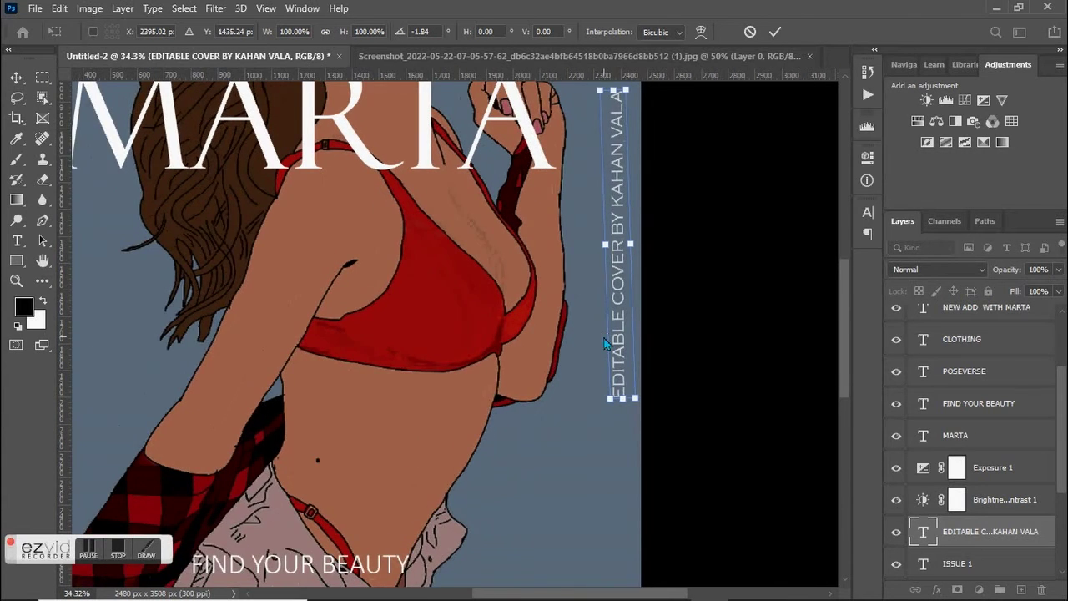
drag(622, 417, 618, 414)
key(Return)
key(ctrl+t)
click(774, 32)
key(x)
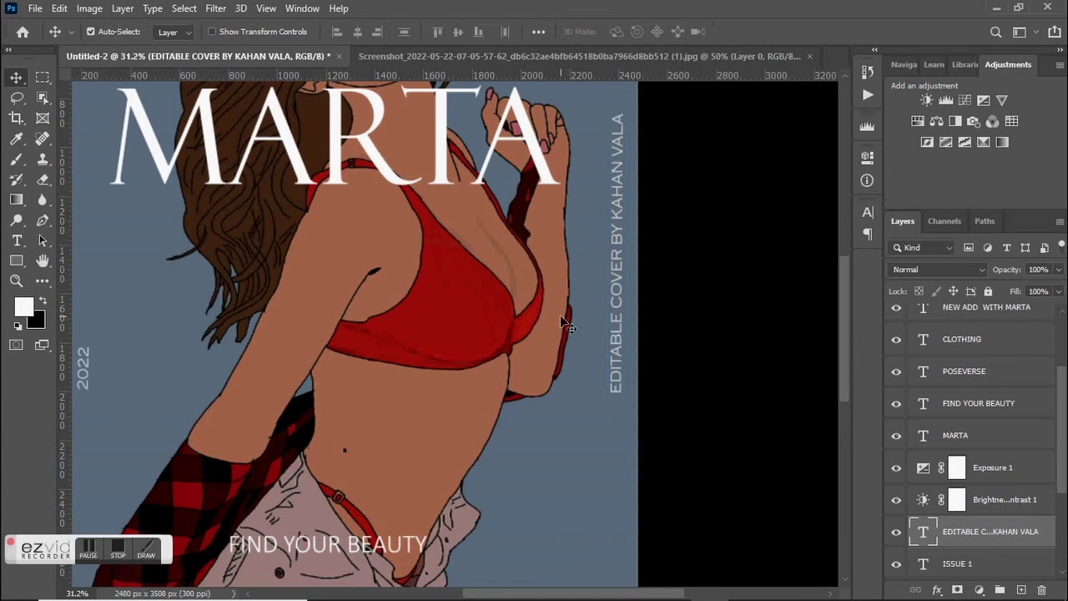
key(ctrl+0)
Step: Type the first social media handle in Arial and place it in the top-left corner
key(t)
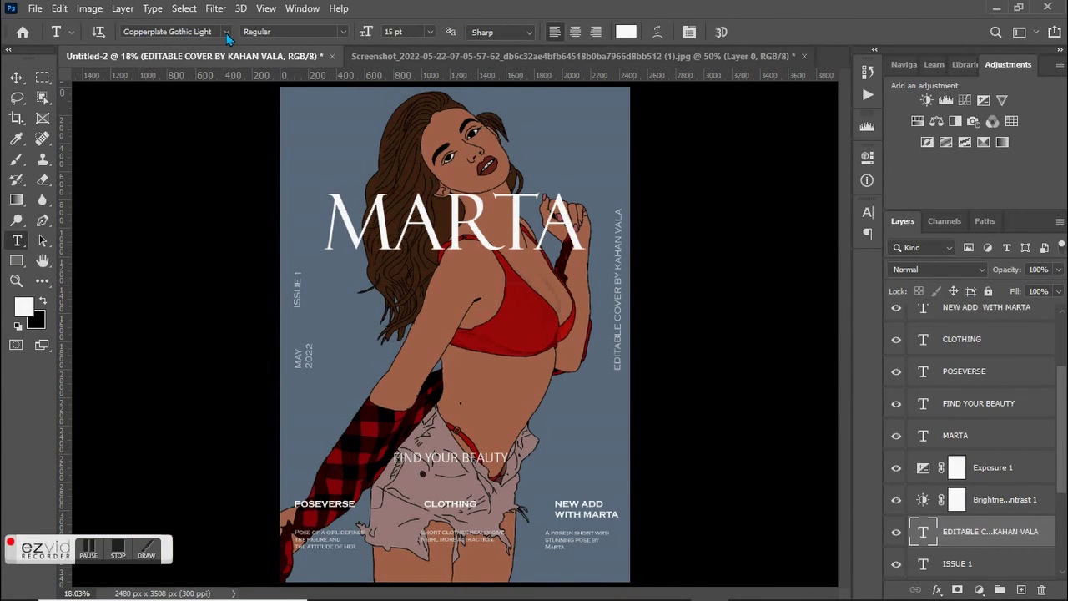
click(227, 31)
click(241, 261)
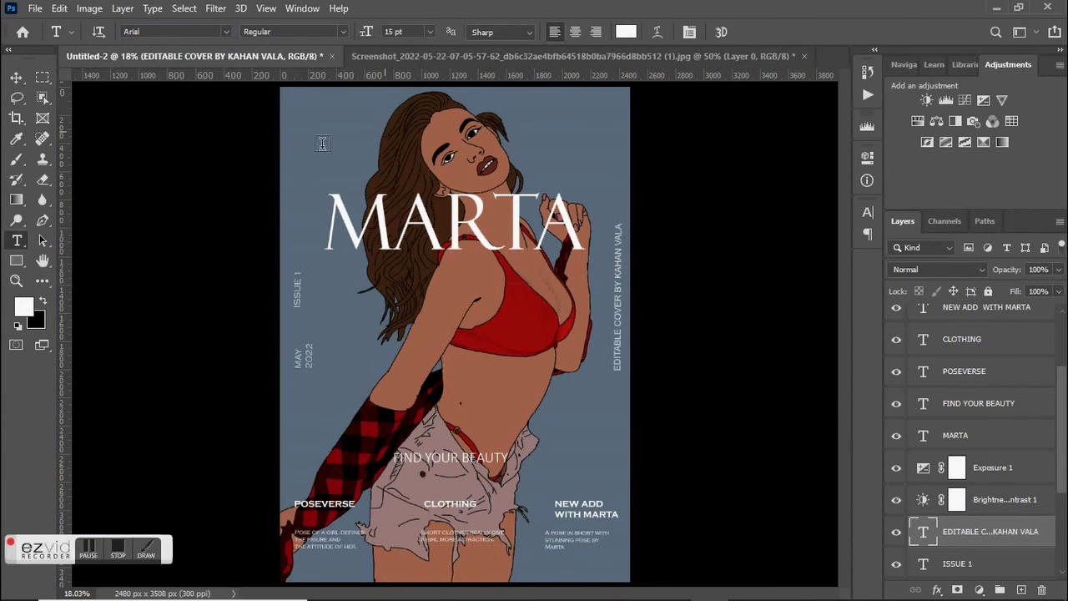
click(347, 120)
text(KAHAN)
key(BackSpace)
key(BackSpace)
key(BackSpace)
text(.VALA)
click(747, 31)
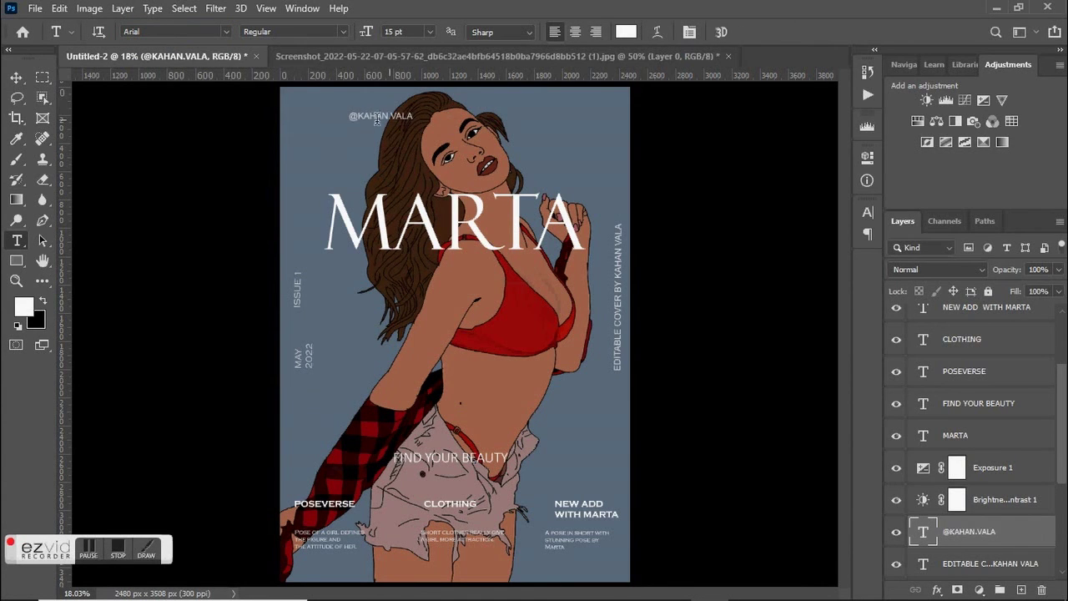
key(v)
mouse_move(395, 120)
mouse_down()
mouse_move(348, 104)
mouse_move(584, 109)
mouse_up()
Step: Change the copied handle's text to the second social handle in the top-right corner
click(16, 240)
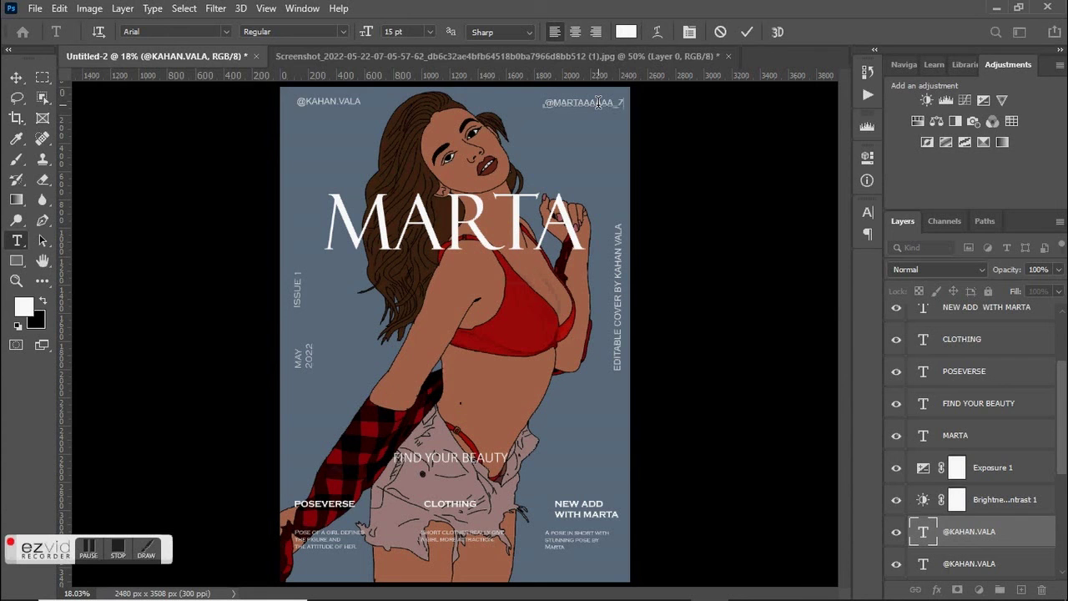
click(747, 32)
key(v)
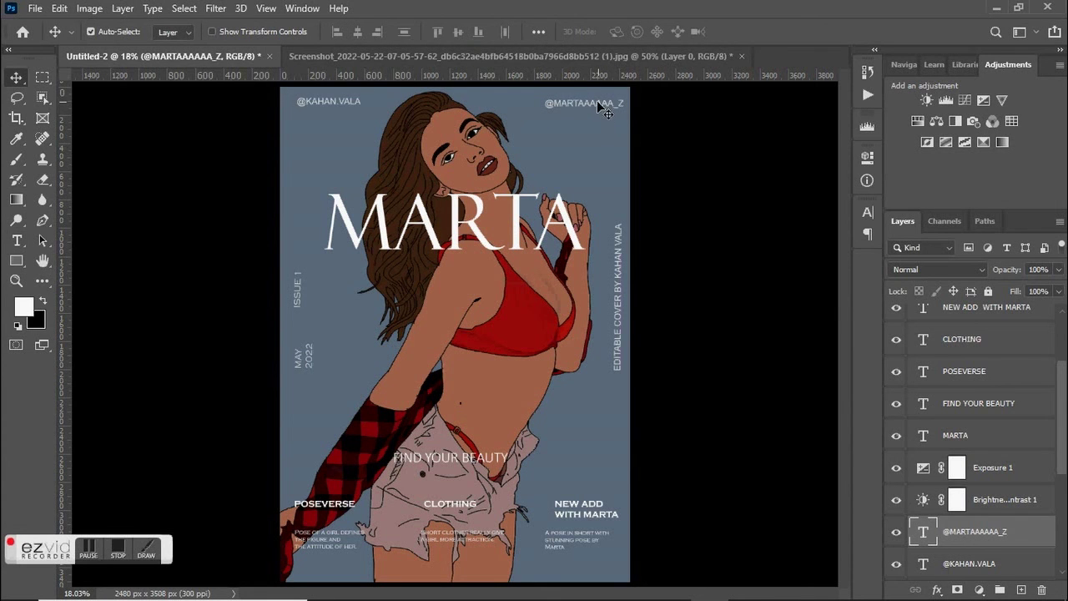
scroll(500, 194, up, 2)
scroll(492, 176, up, 1)
scroll(480, 156, down, 4)
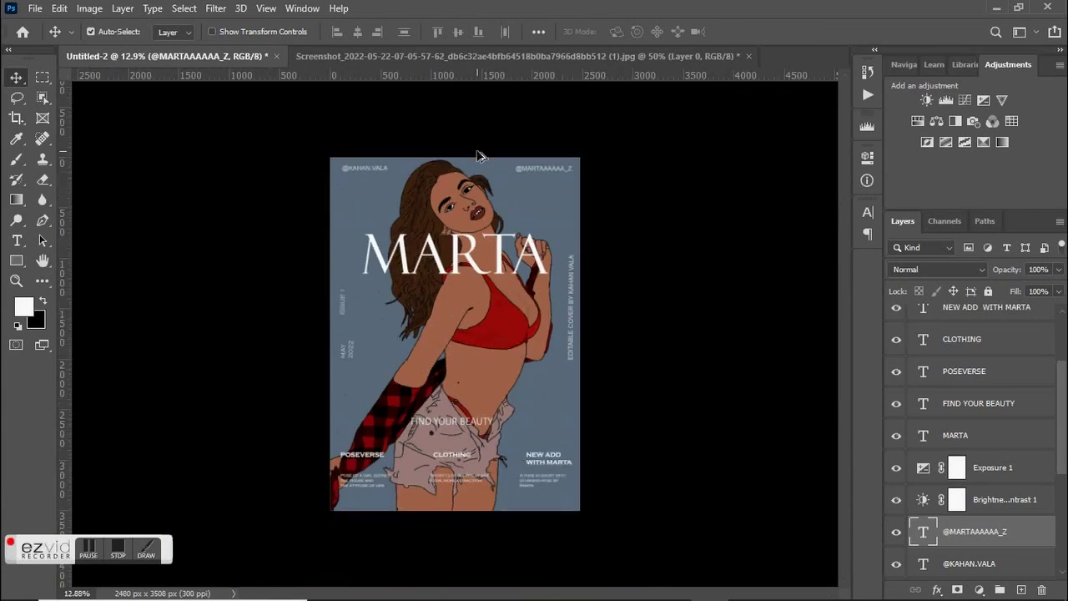